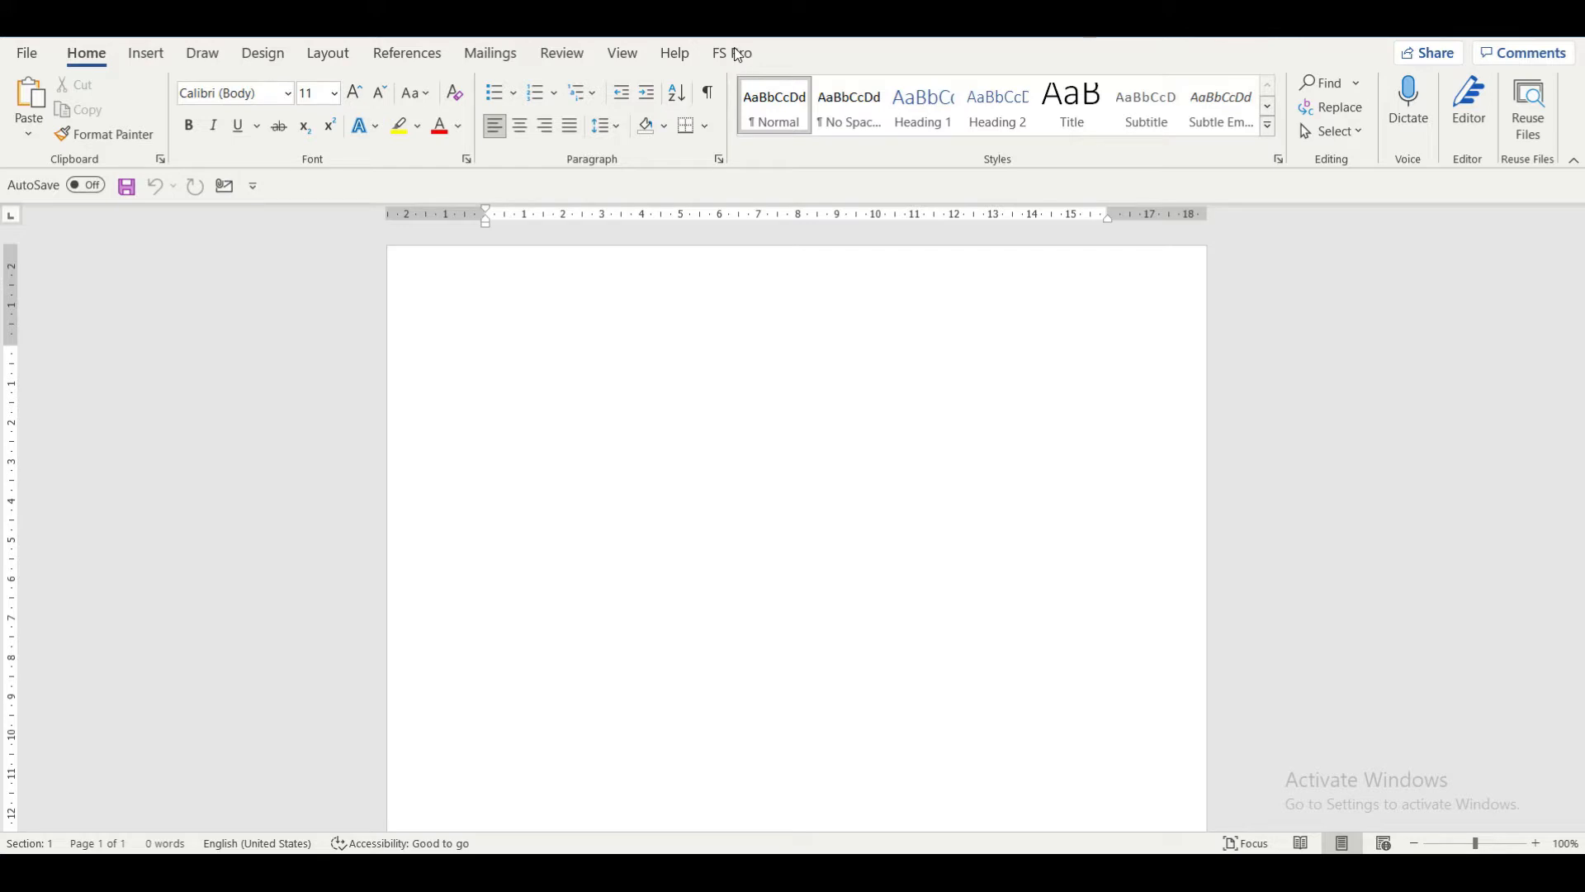
# Step: Insert a new Information Mapping map into the blank document
pyautogui.click(733, 53)
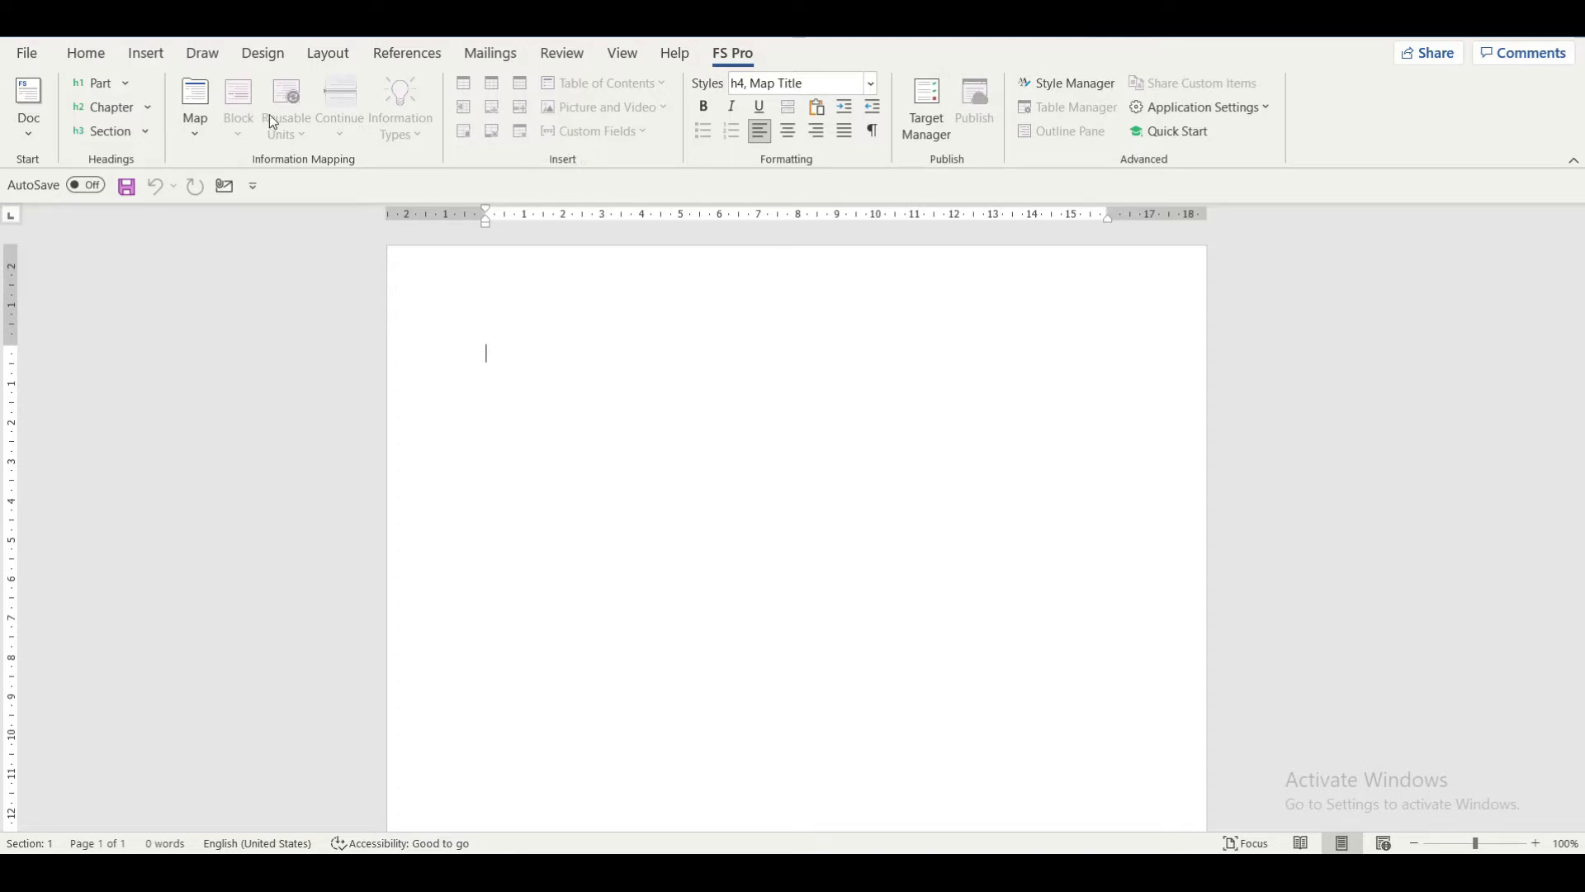
pyautogui.click(198, 96)
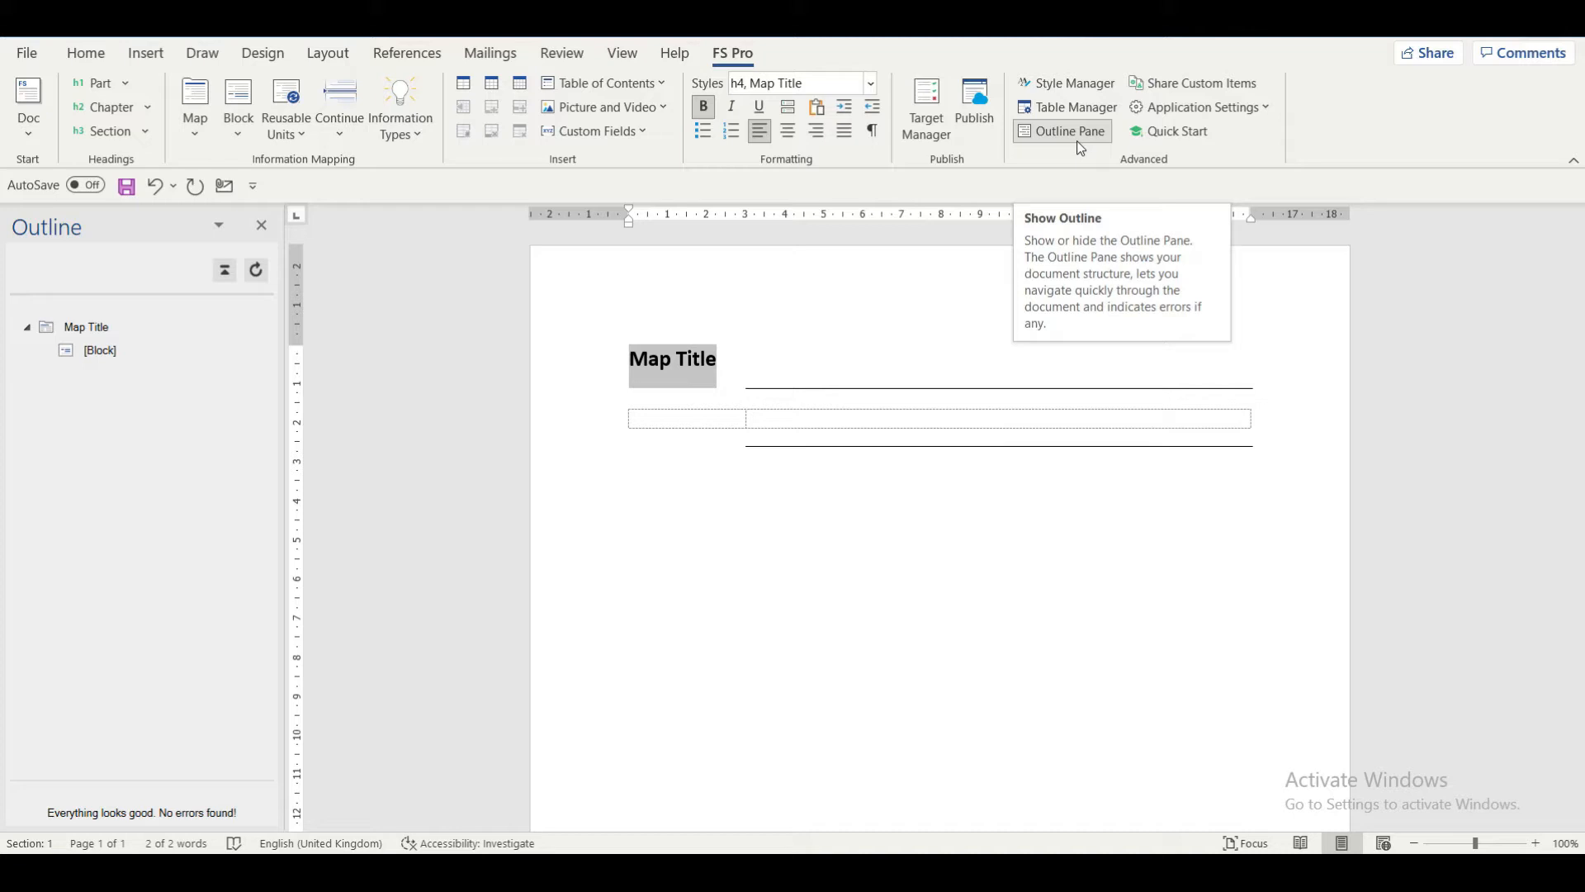
pyautogui.click(1187, 113)
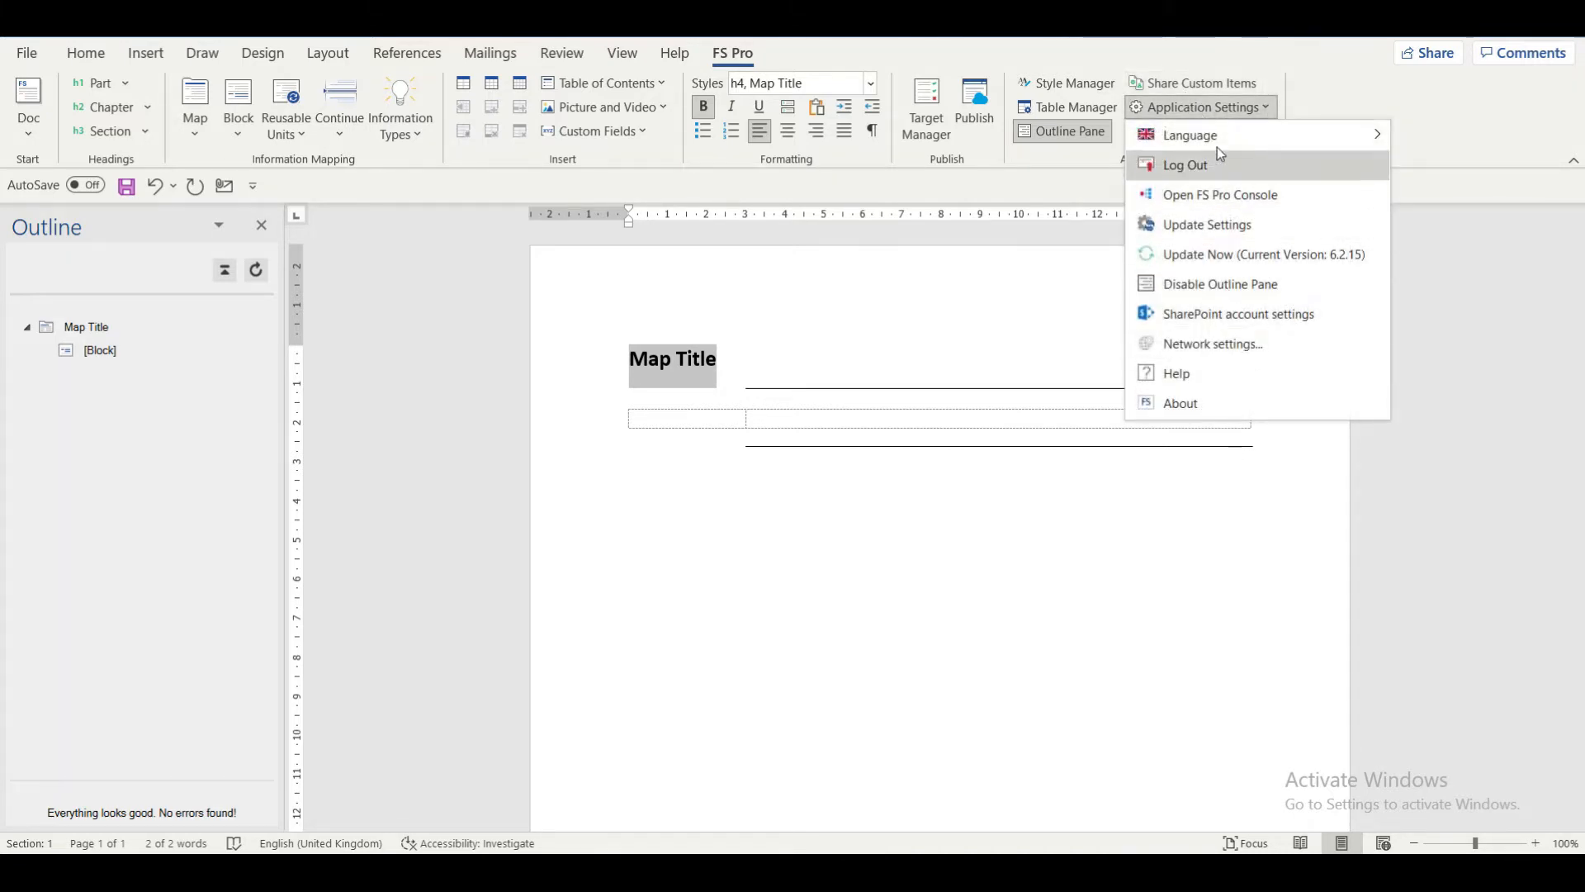
pyautogui.click(1217, 117)
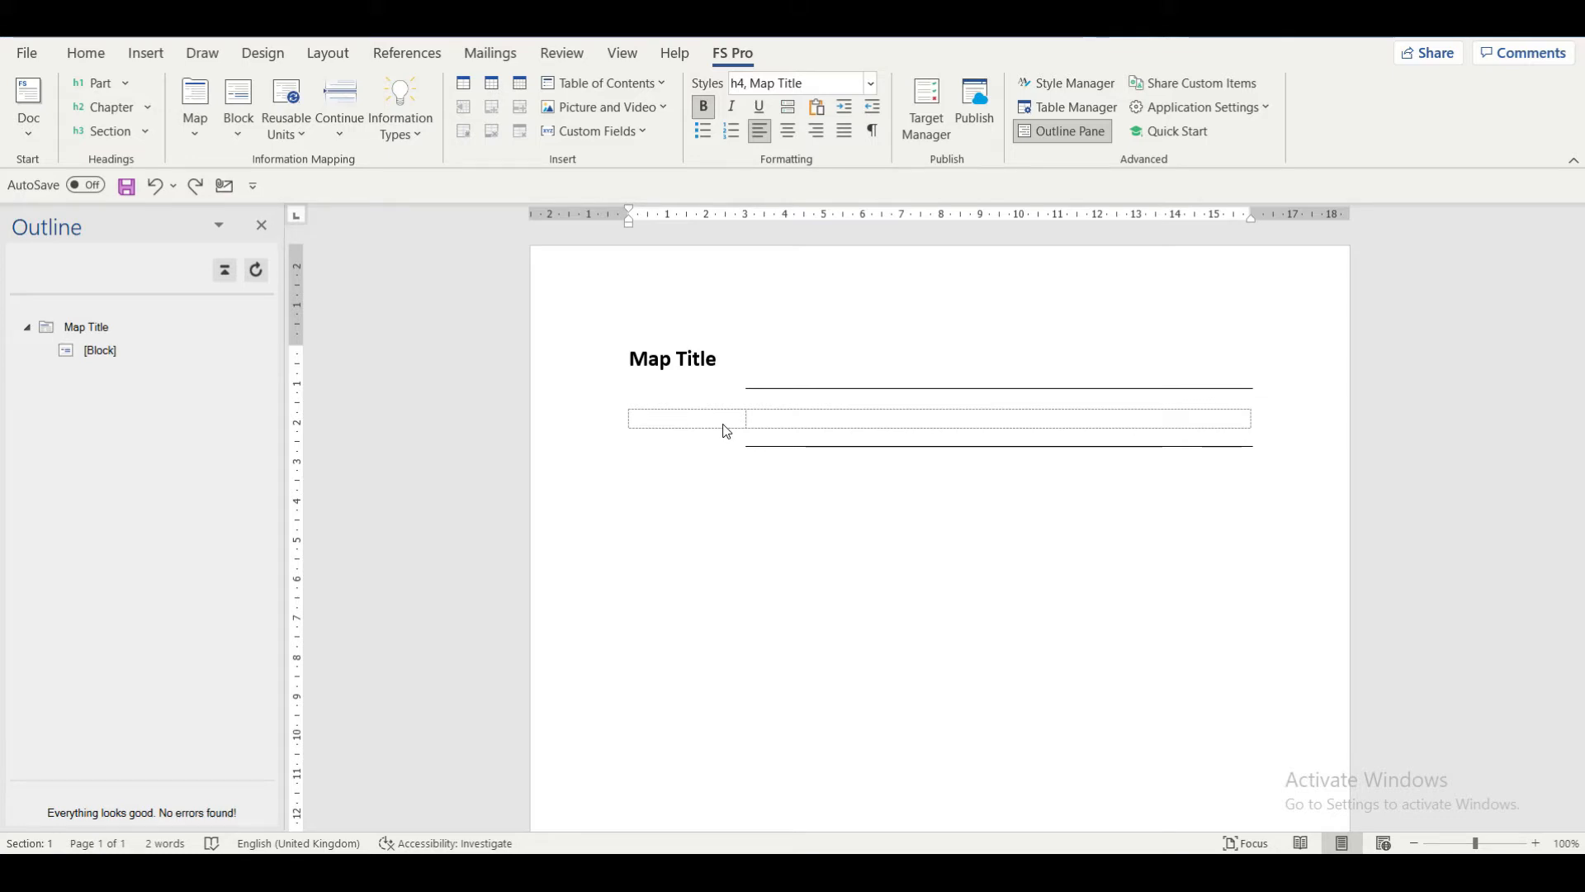
# Step: Replace the placeholder map title with "Performing the Three C’s"
pyautogui.click(722, 362)
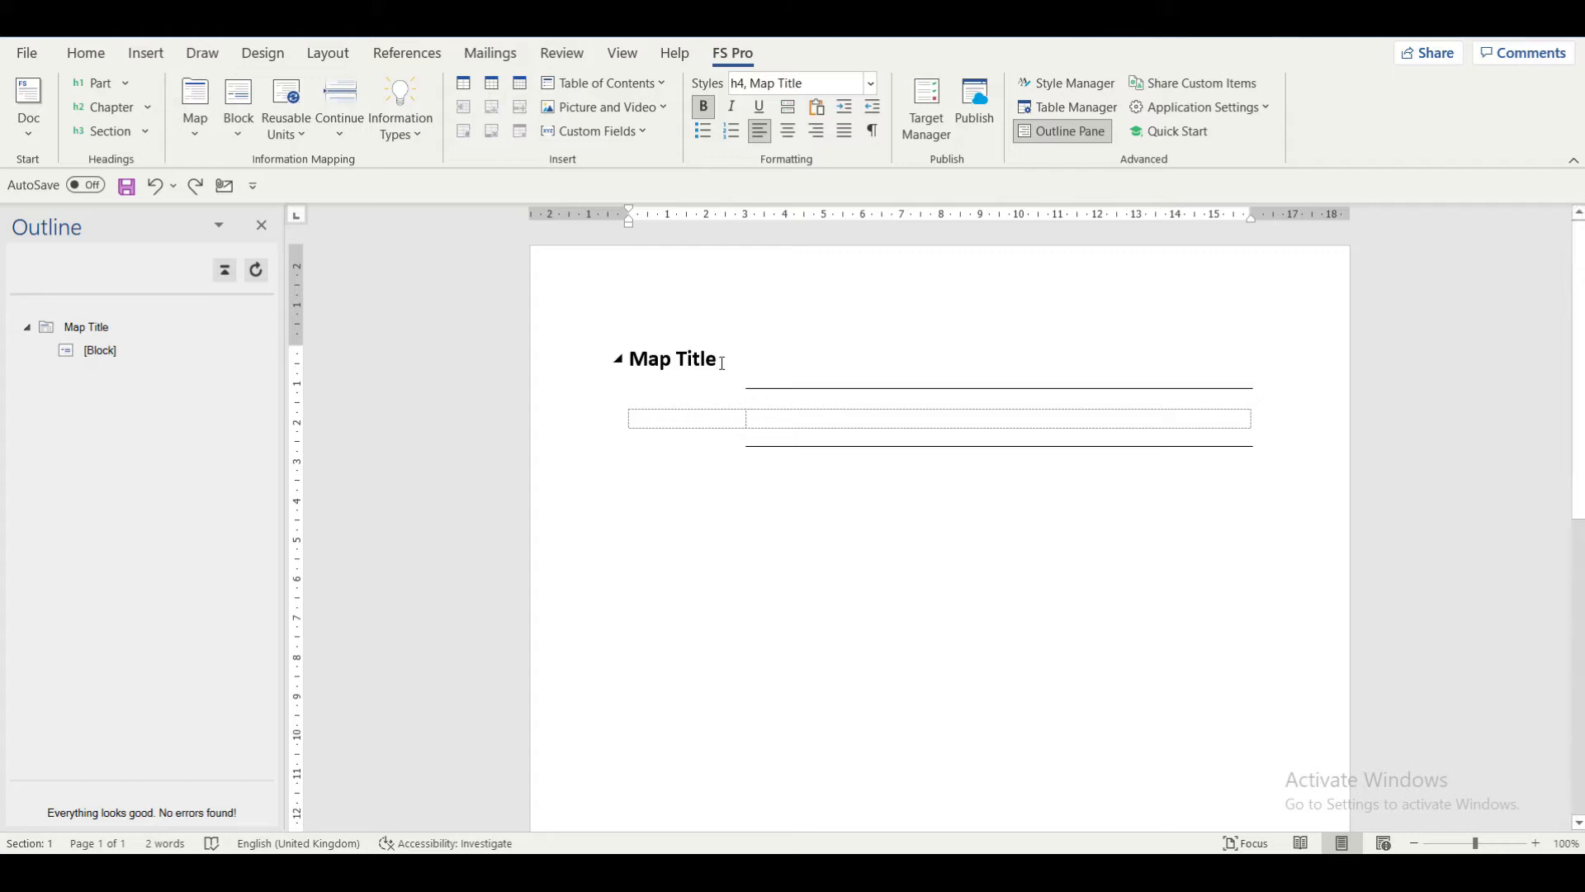
pyautogui.press('BackSpace')
pyautogui.press('BackSpace')
pyautogui.press('BackSpace')
pyautogui.press('BackSpace')
pyautogui.press('BackSpace')
pyautogui.press('BackSpace')
pyautogui.press('BackSpace')
pyautogui.press('BackSpace')
pyautogui.press('BackSpace')
pyautogui.write('Performing the Three C’s')
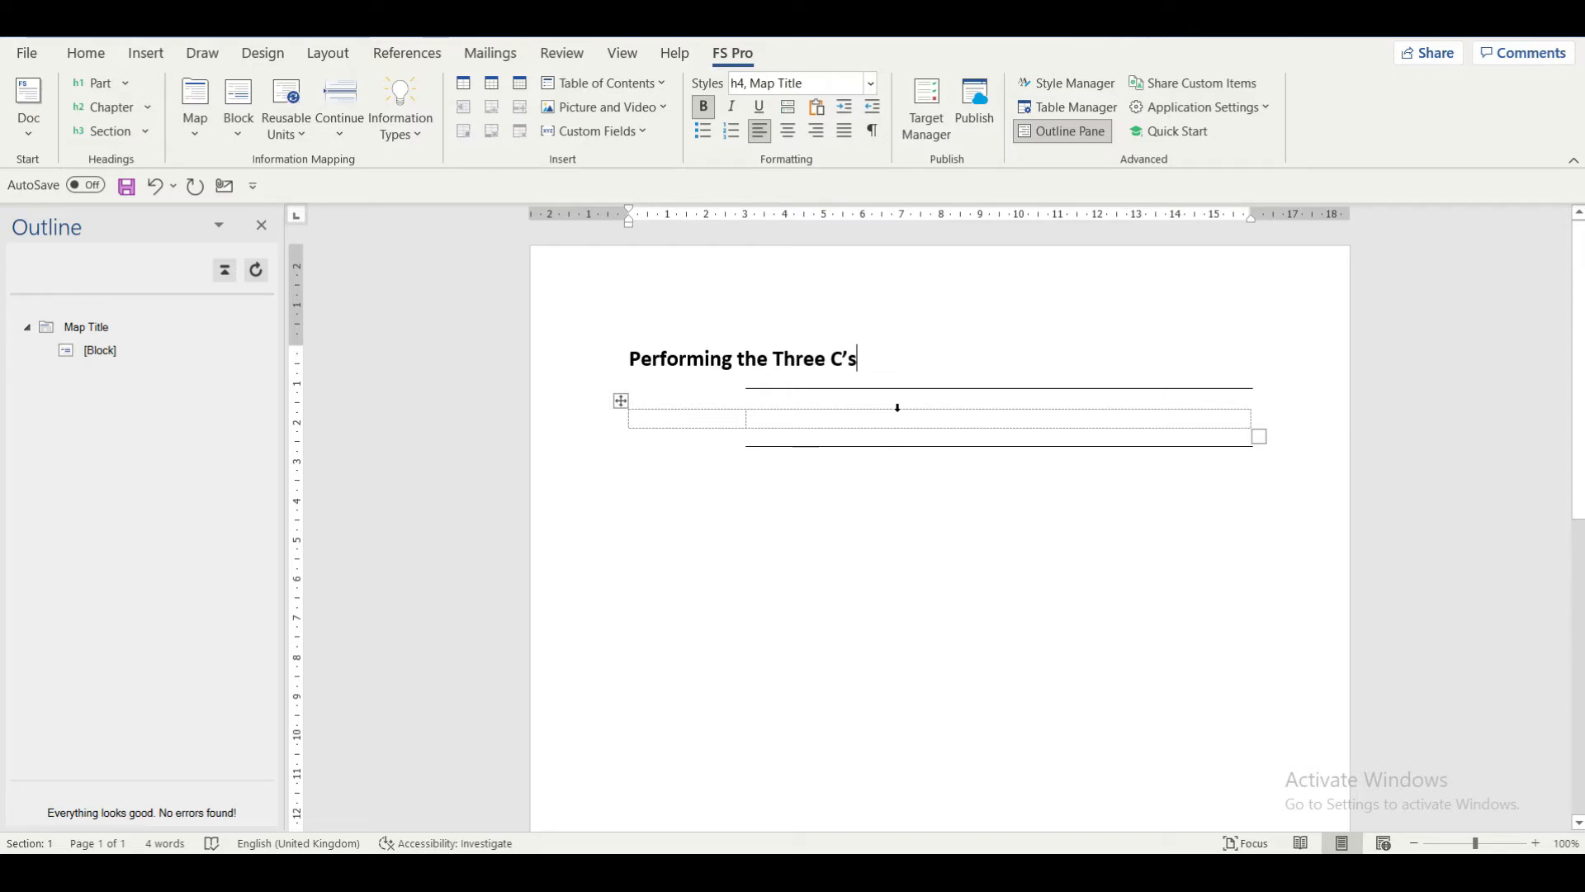
# Step: Label the first block of the map "Check your surroundings"
pyautogui.click(702, 417)
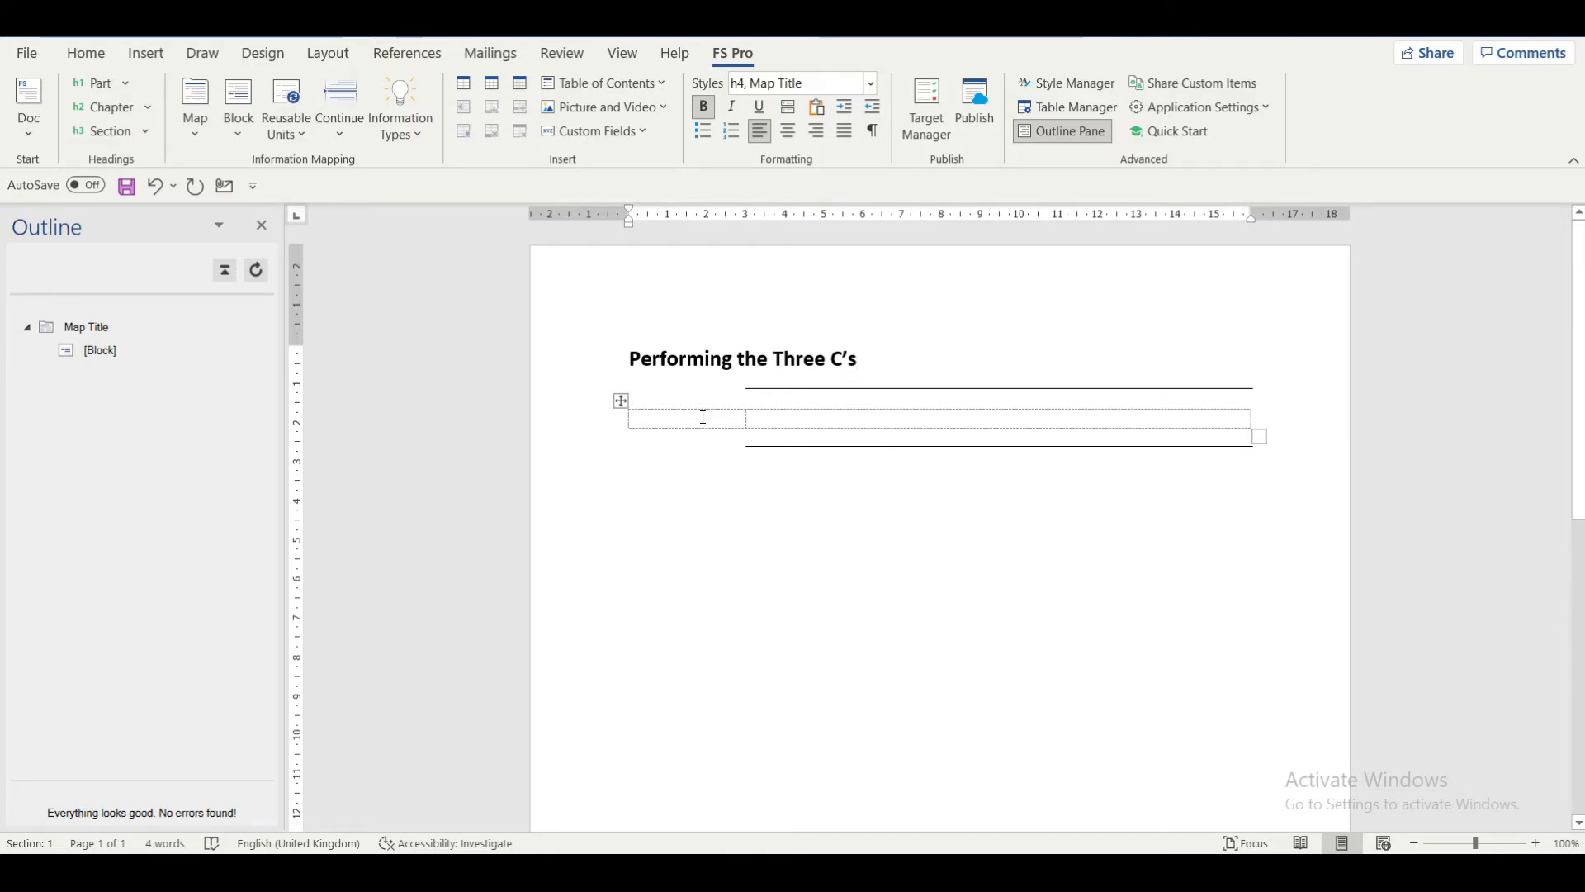
pyautogui.click(780, 418)
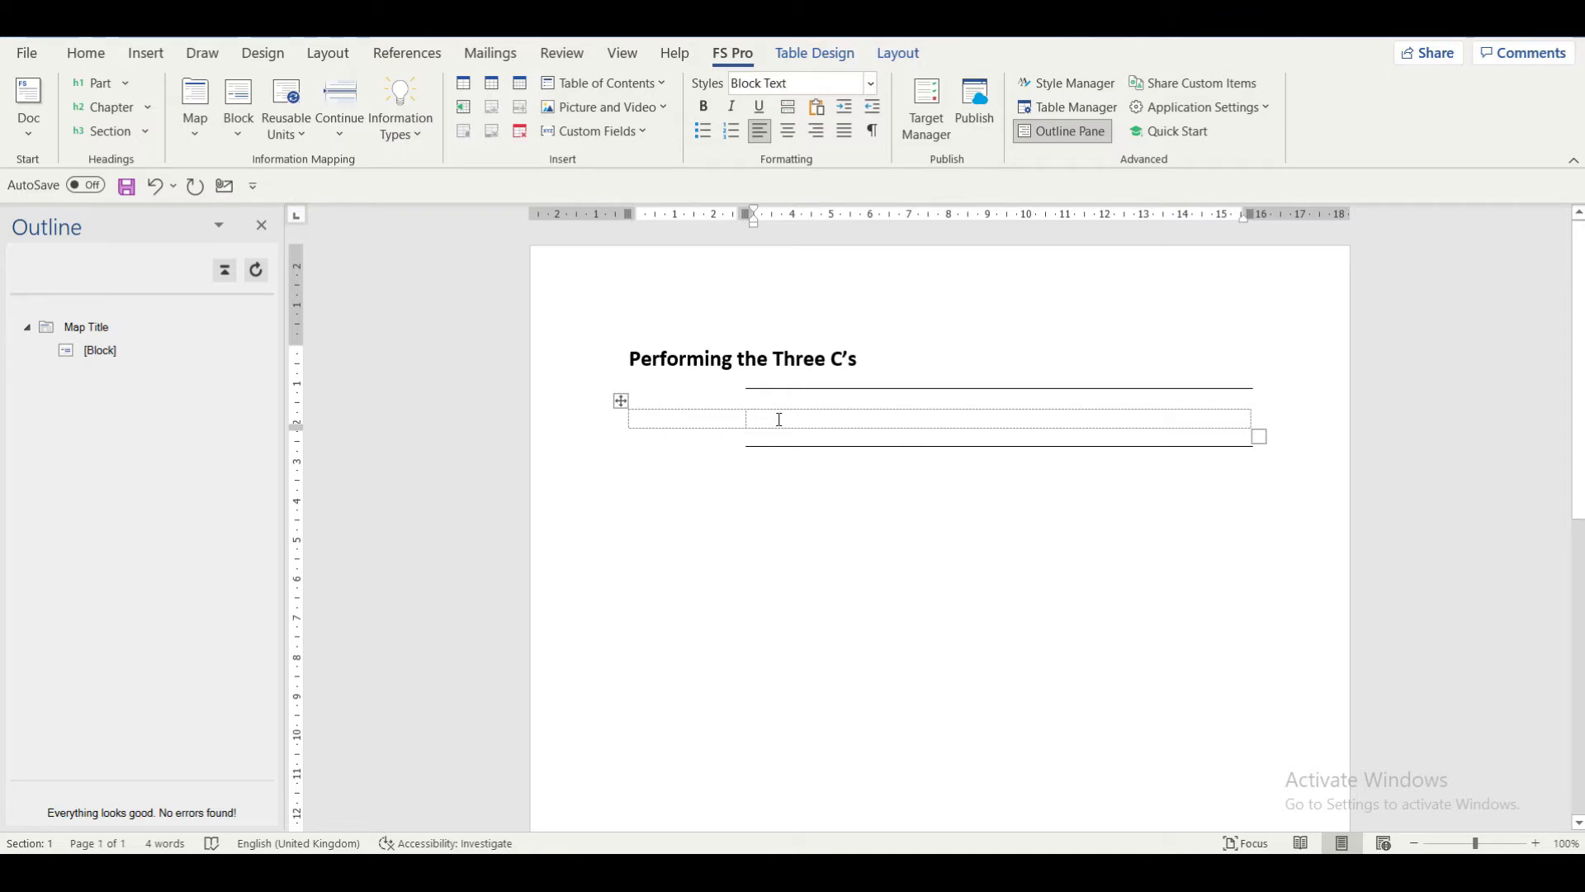
pyautogui.click(690, 417)
pyautogui.write('C')
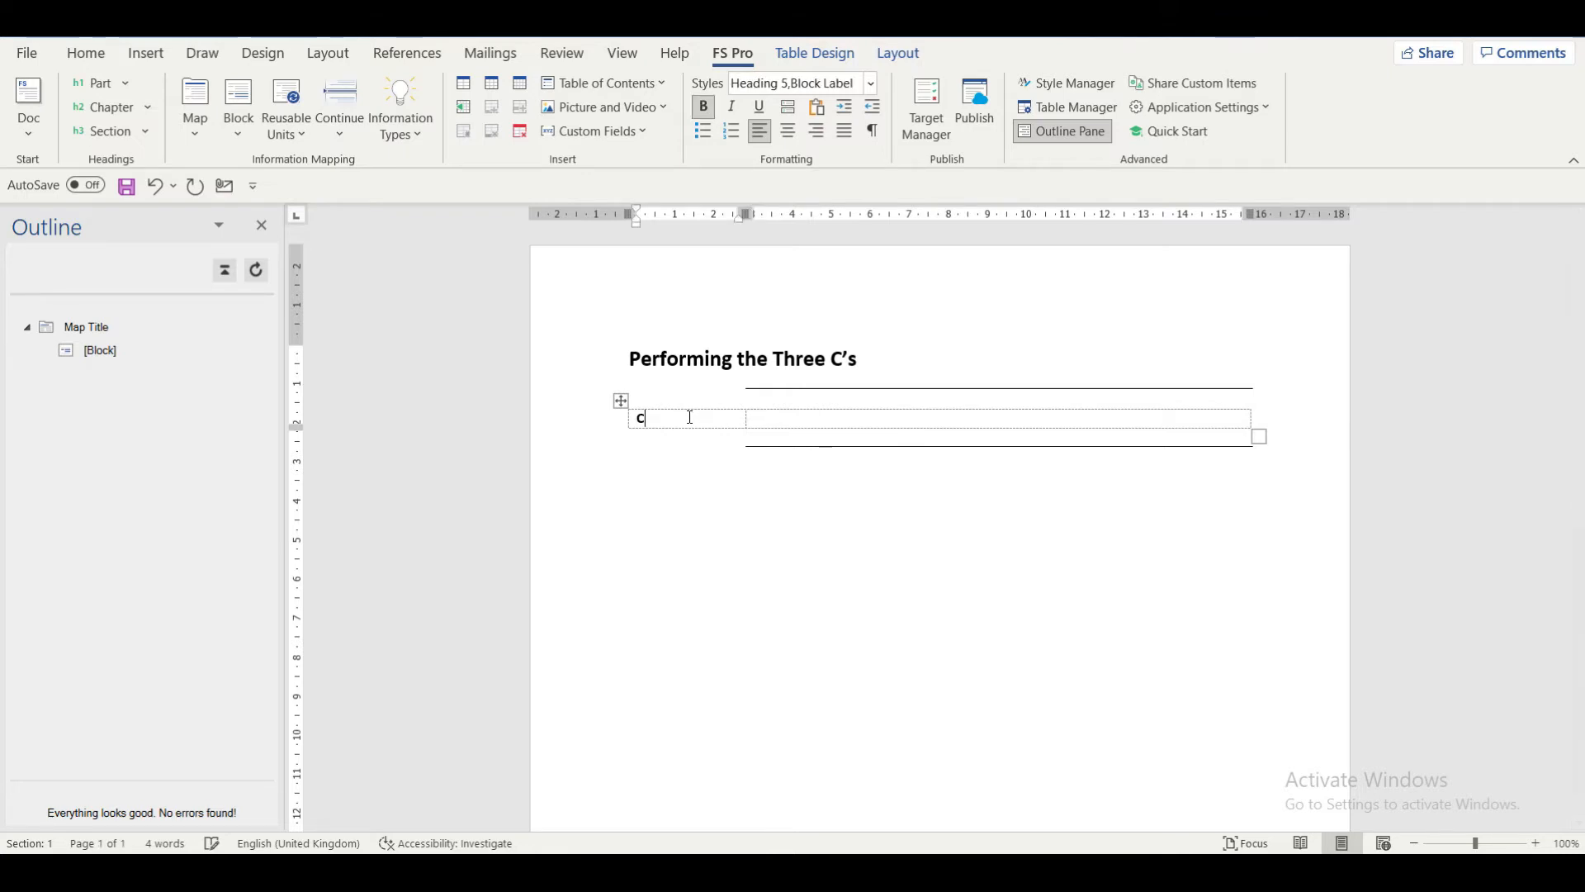
pyautogui.write('heck your surroundings')
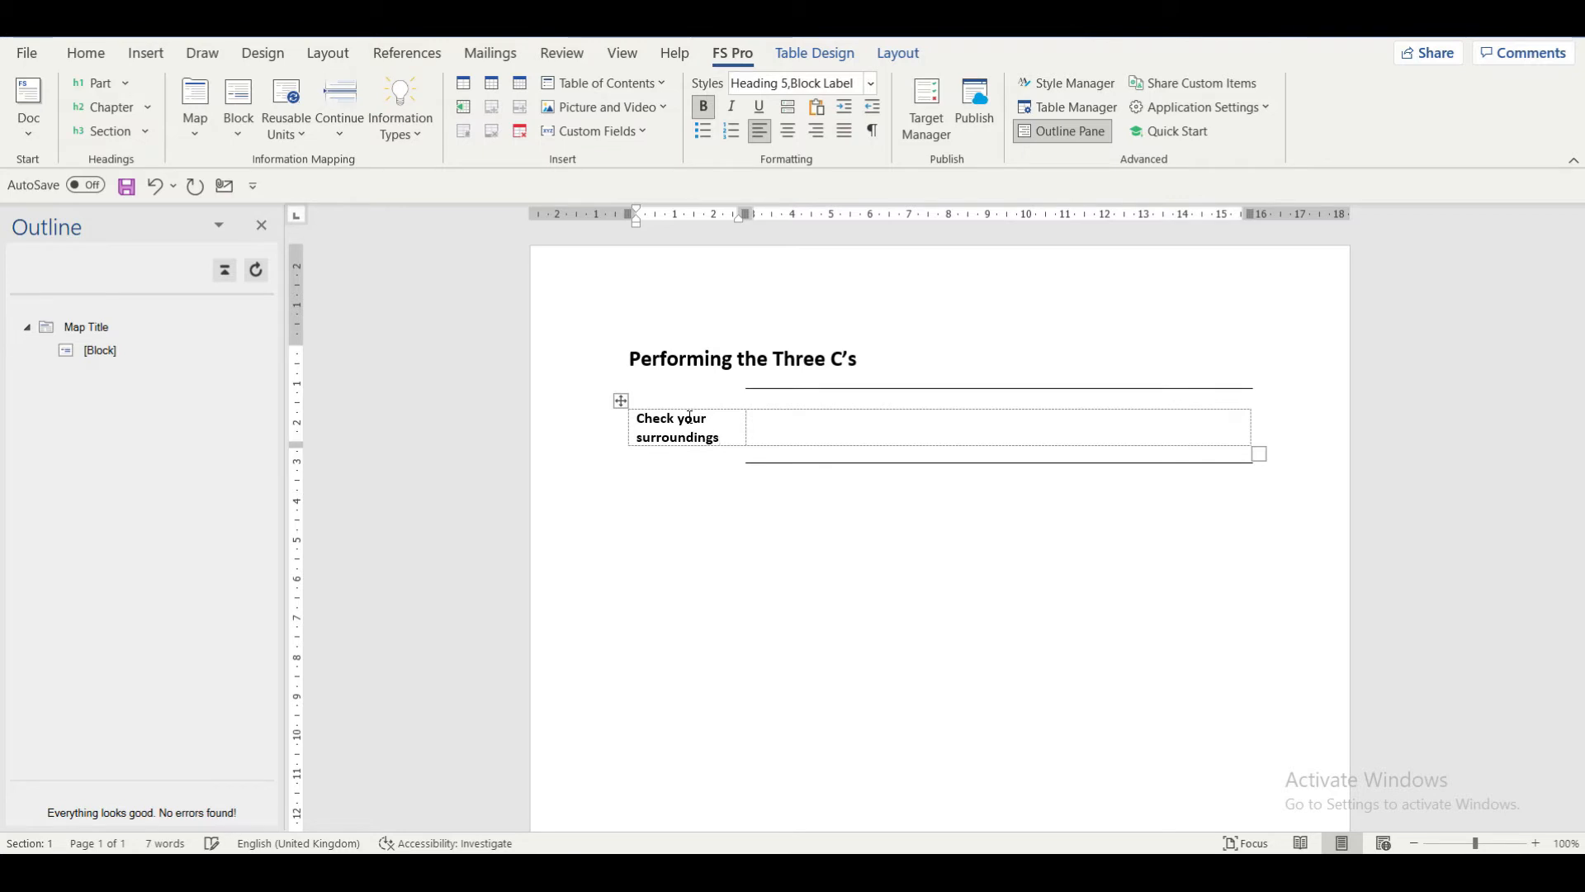
# Step: Fill the surroundings block with the text on evaluating the situation, the bulleted list of threats from fire to other dangerous scenario, and the closing warning
pyautogui.click(780, 420)
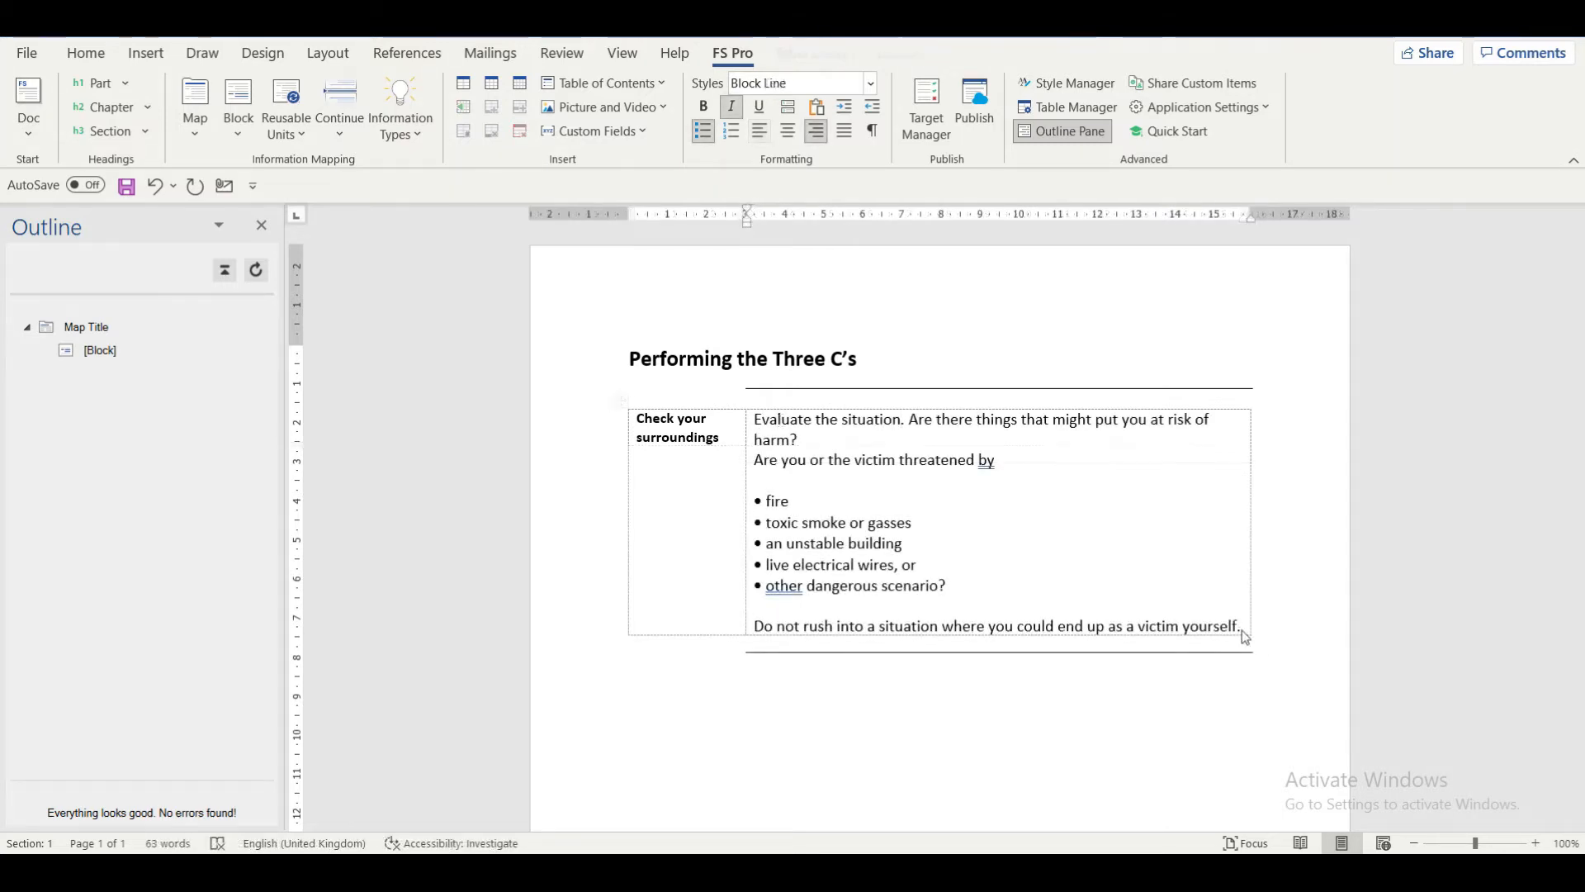
pyautogui.click(1241, 631)
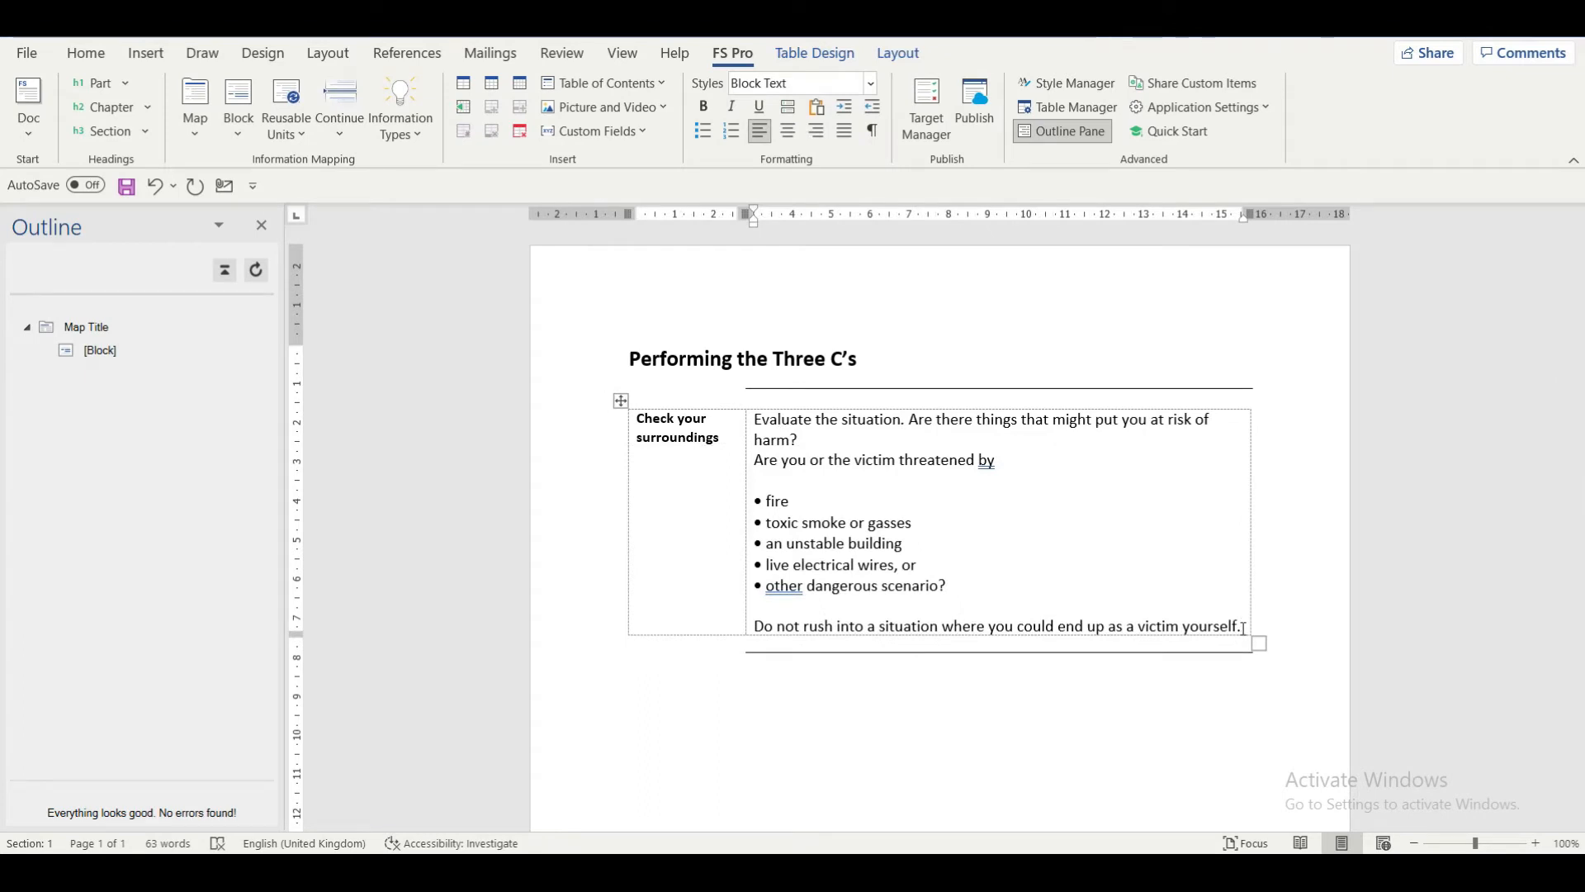
pyautogui.click(1237, 663)
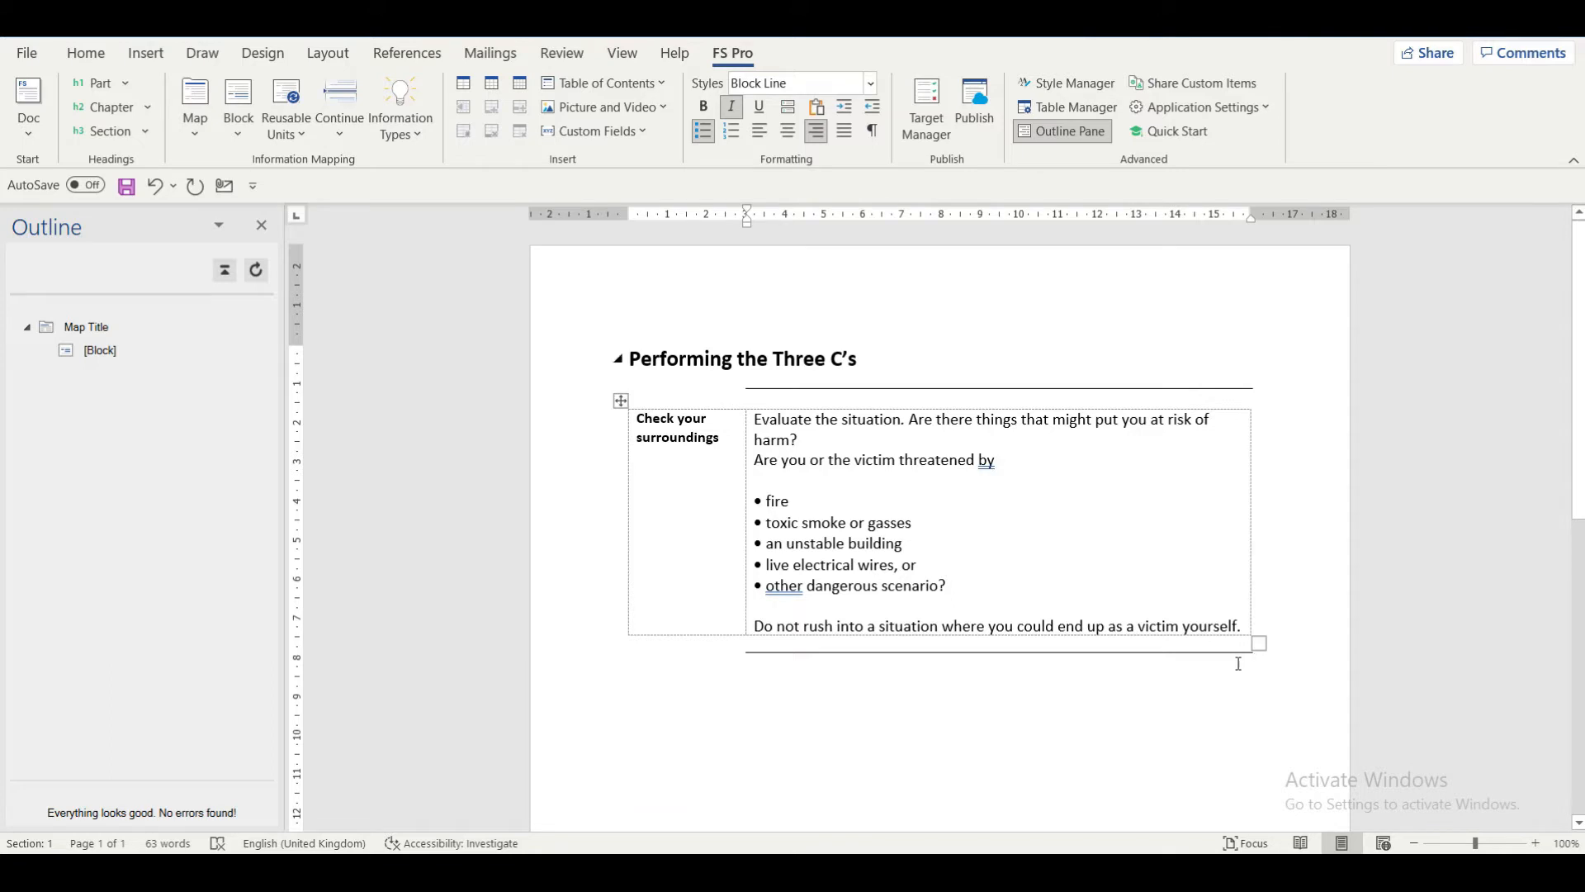
# Step: Try inserting an empty block below the "Check your surroundings" block, and undo it
pyautogui.click(248, 96)
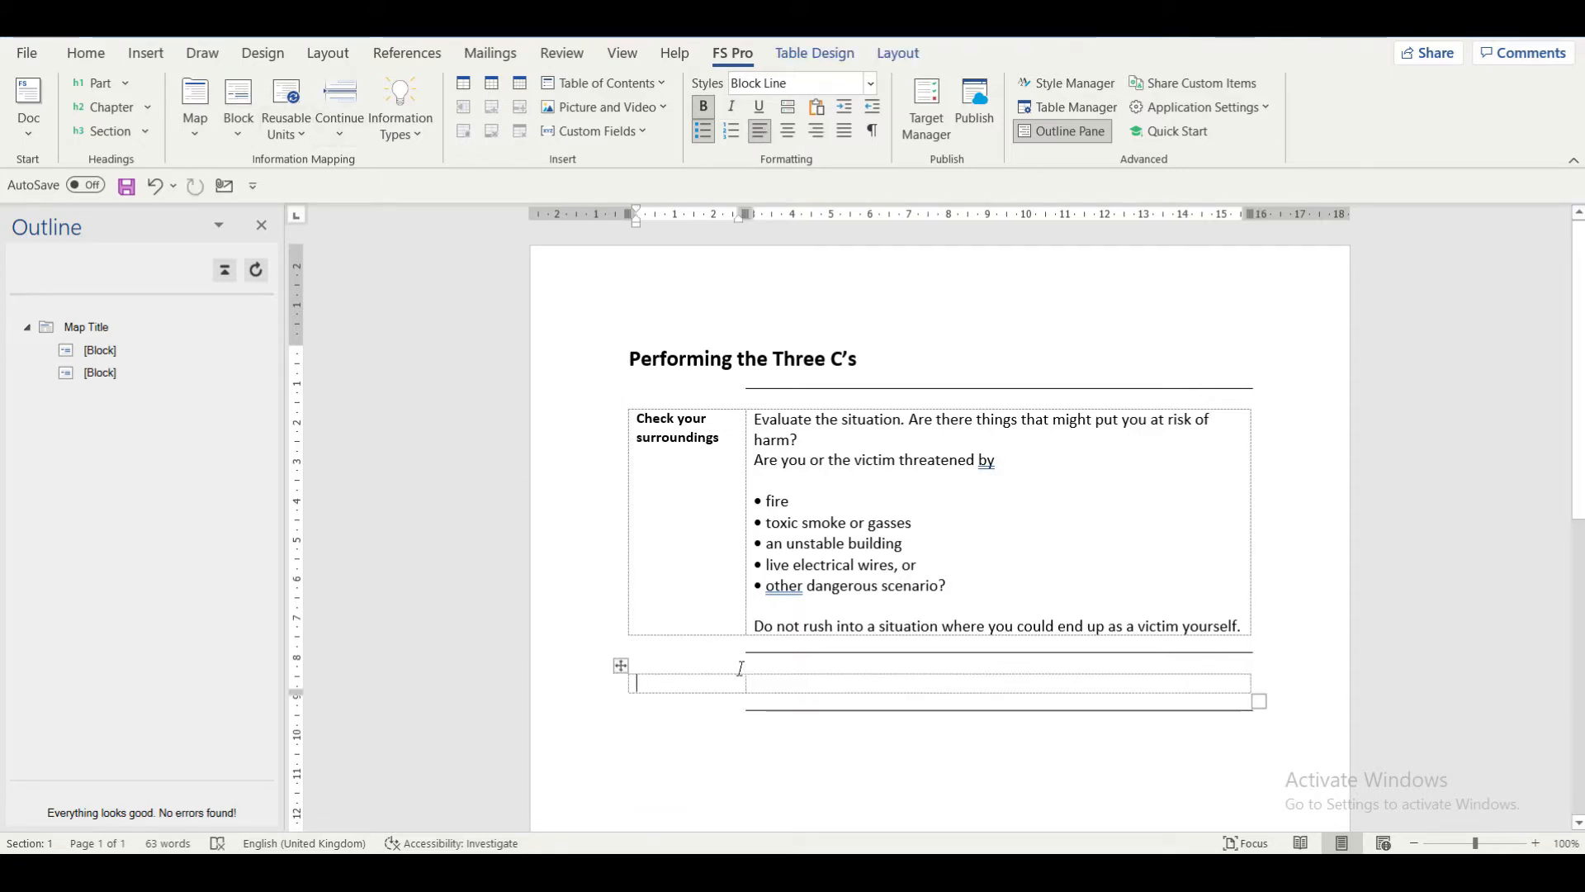
pyautogui.hotkey('ctrl', 'z')
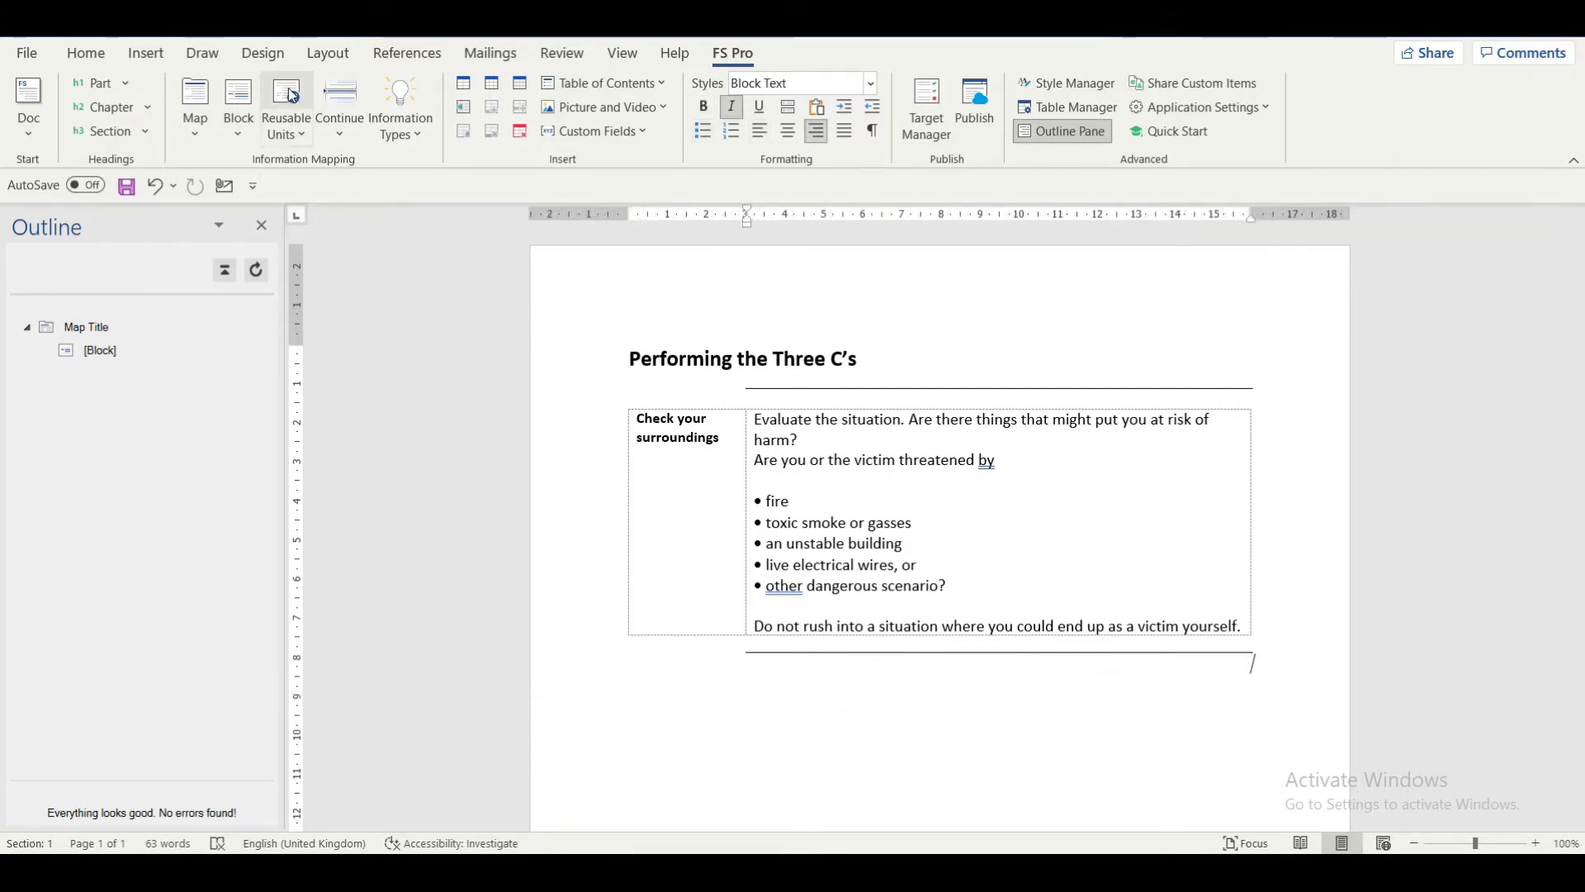
# Step: Retrieve the reusable block "Call for HELP!" from the FS Pro Ribbon units and insert it below the surroundings block
pyautogui.click(300, 132)
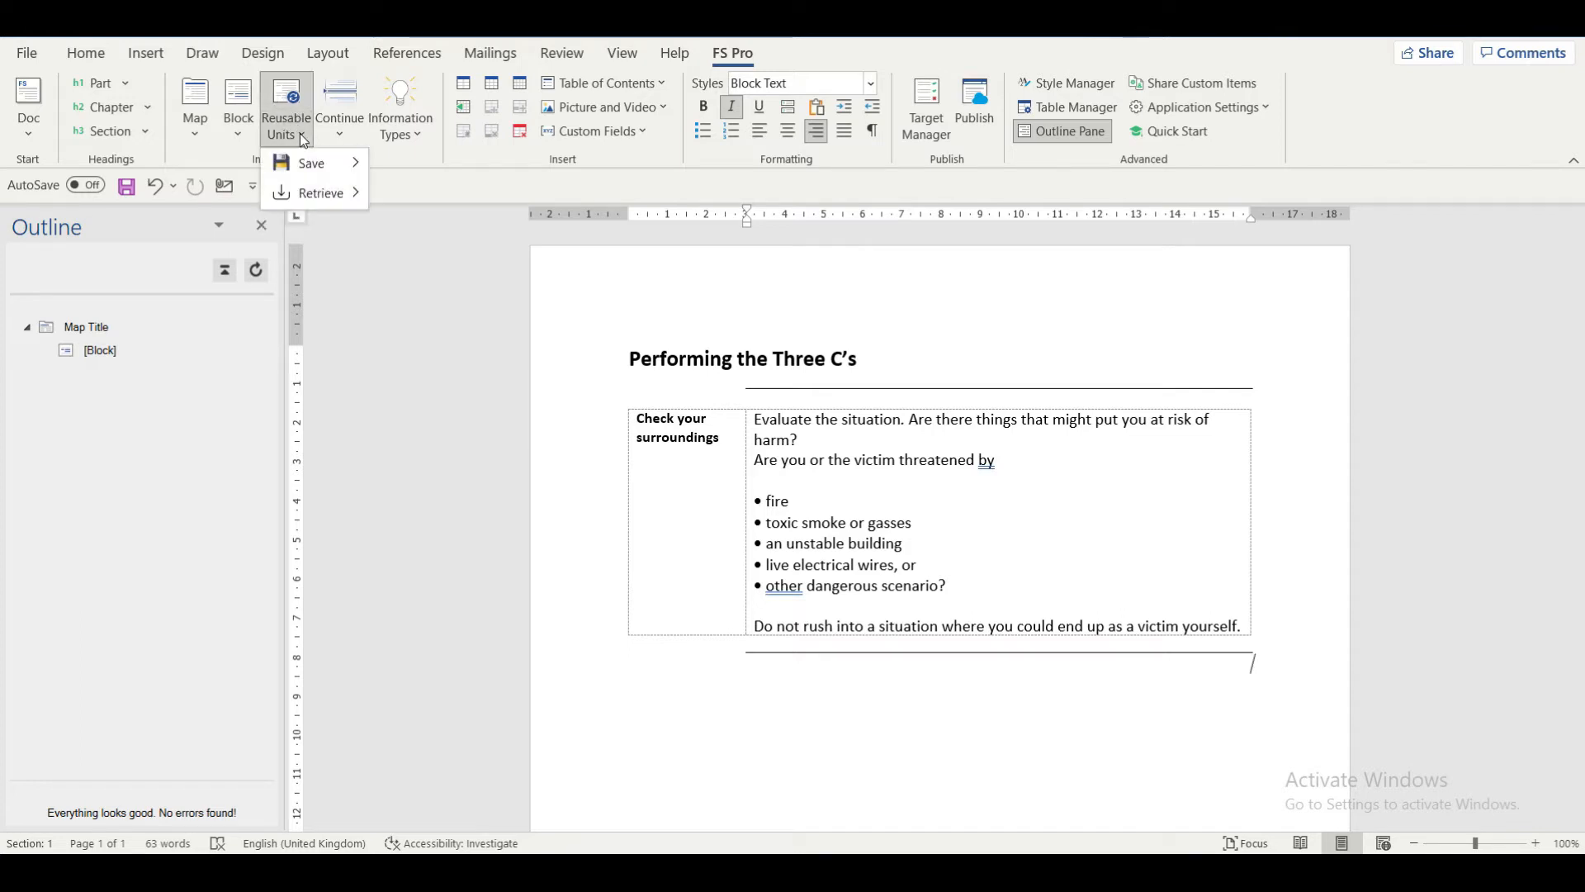
pyautogui.moveTo(314, 201)
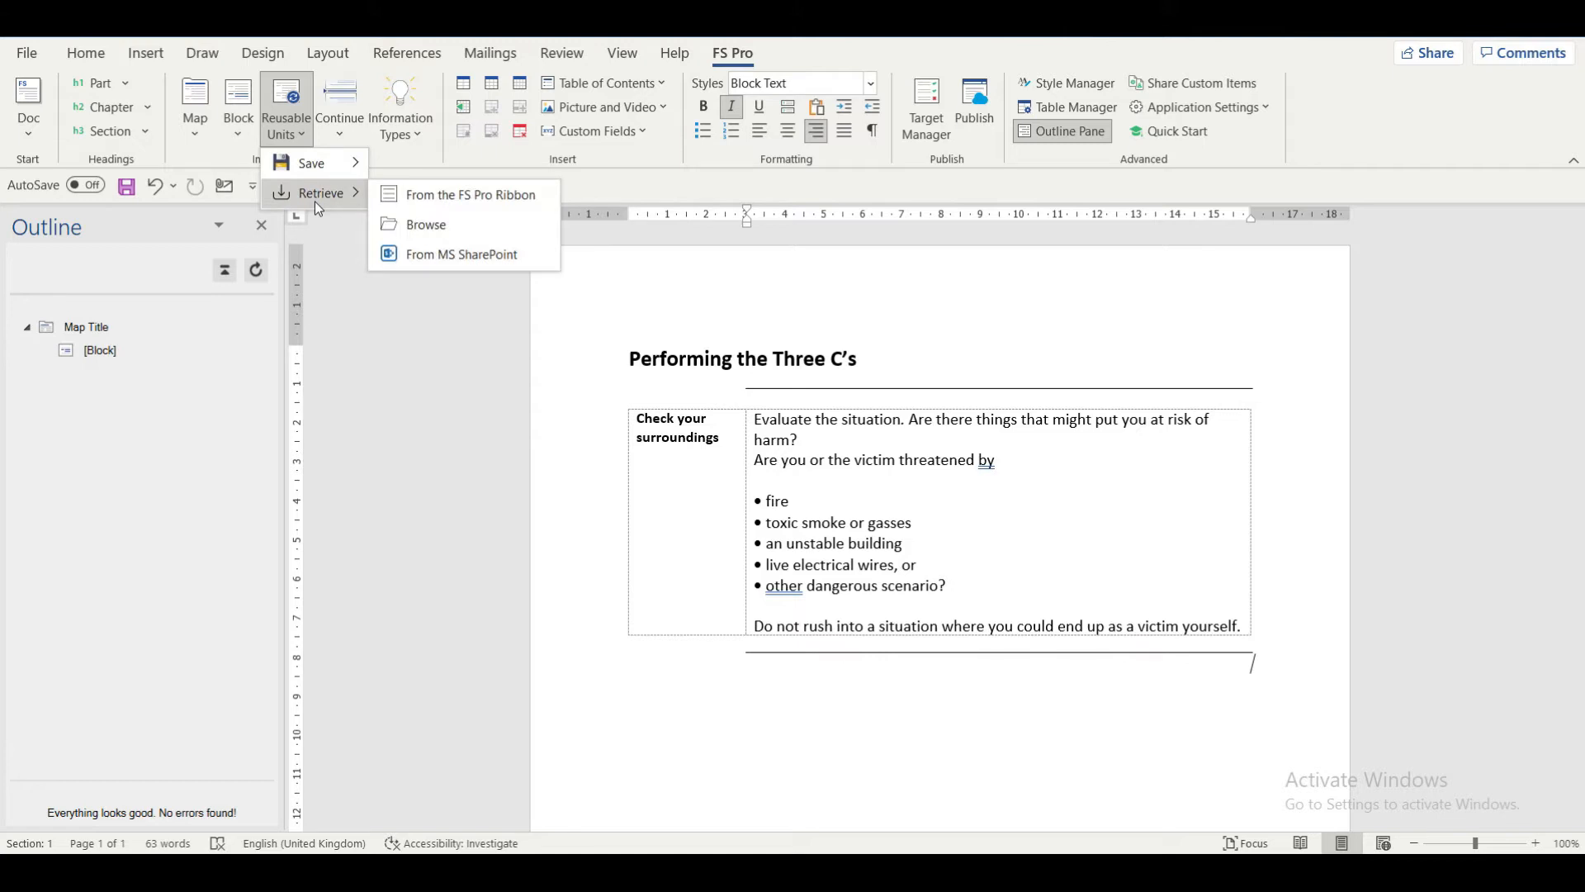
pyautogui.click(439, 204)
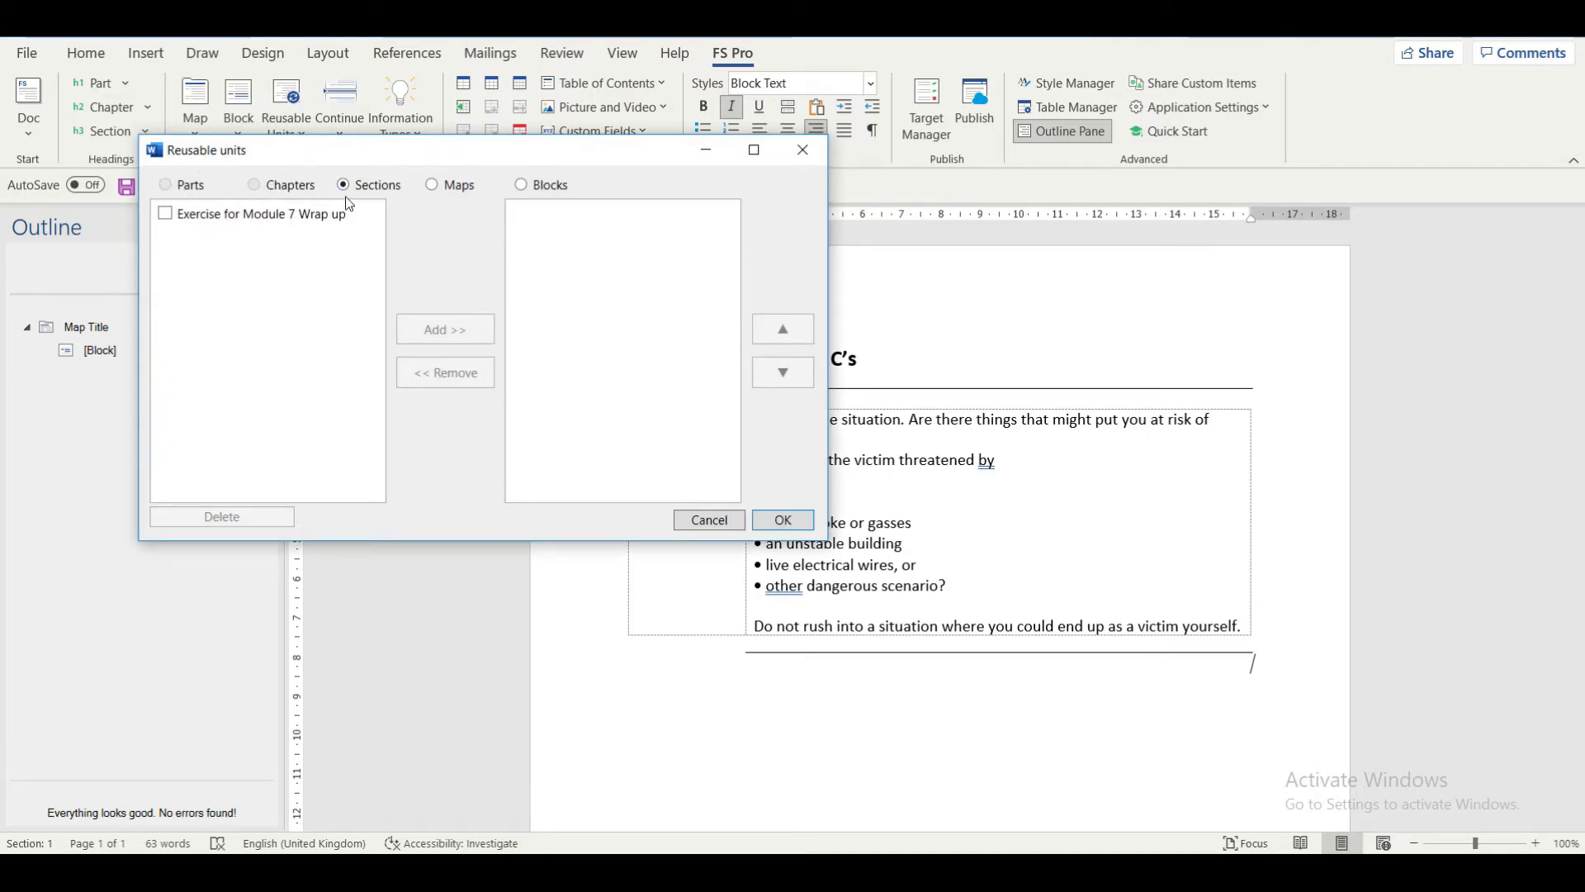
pyautogui.click(529, 186)
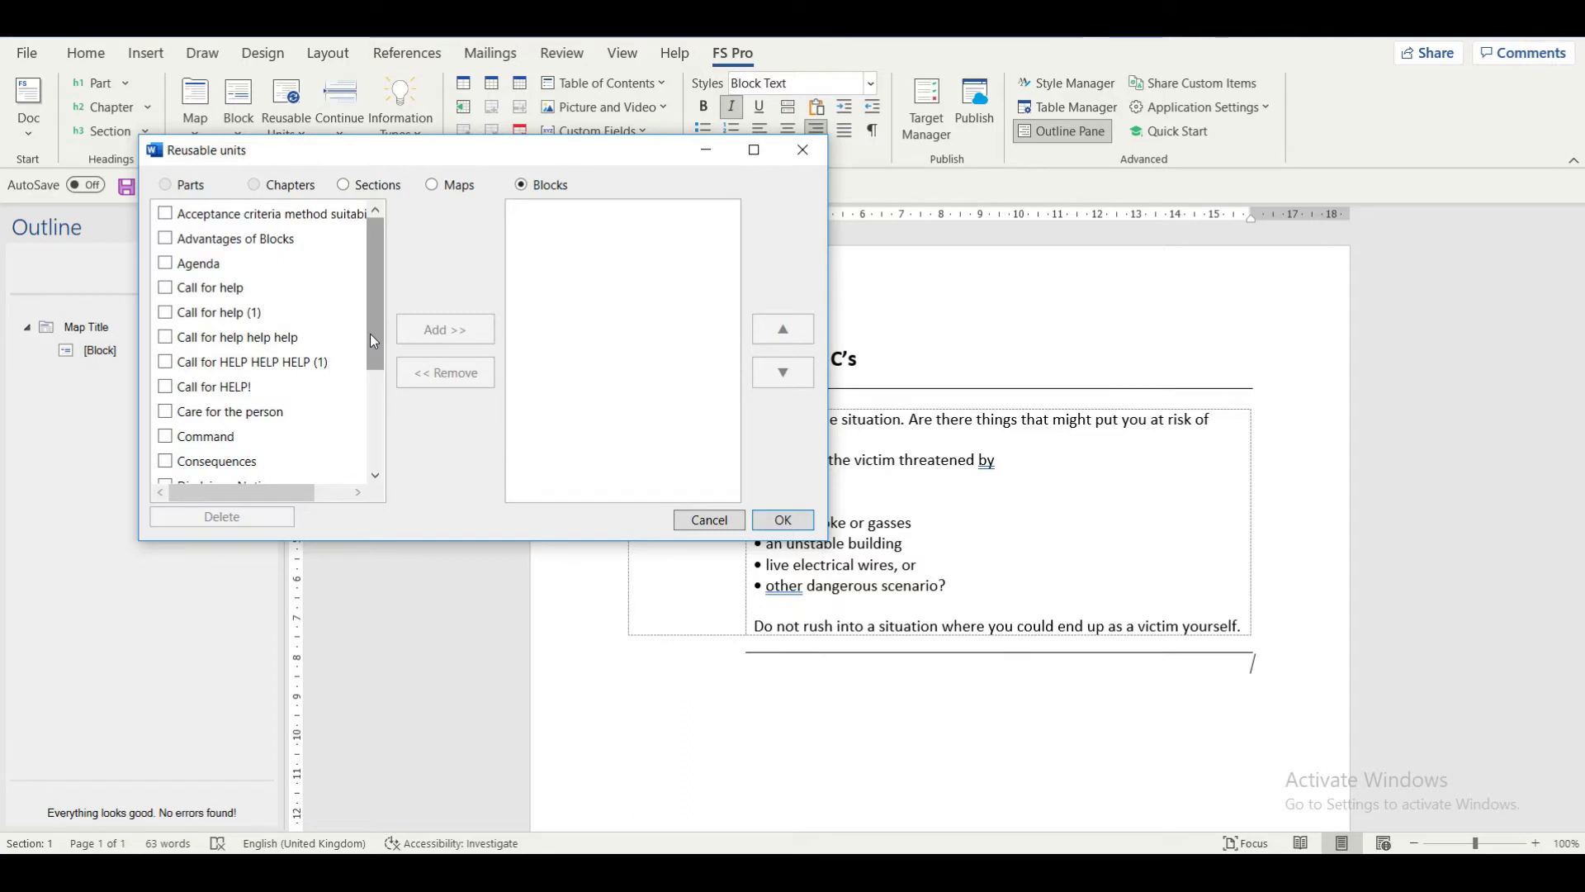
pyautogui.click(171, 390)
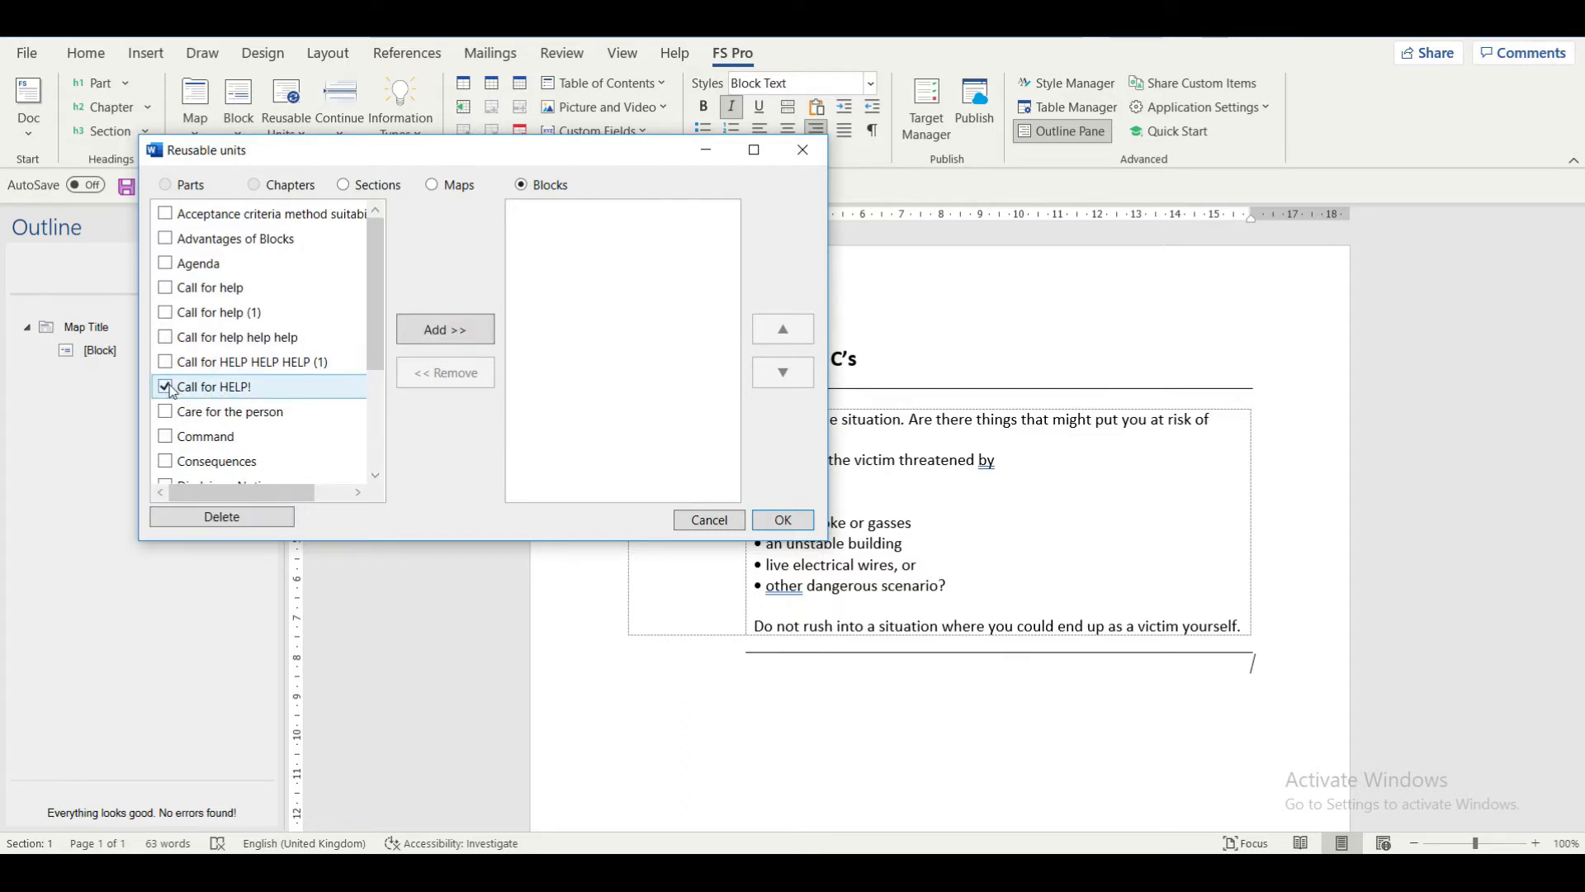
pyautogui.click(453, 334)
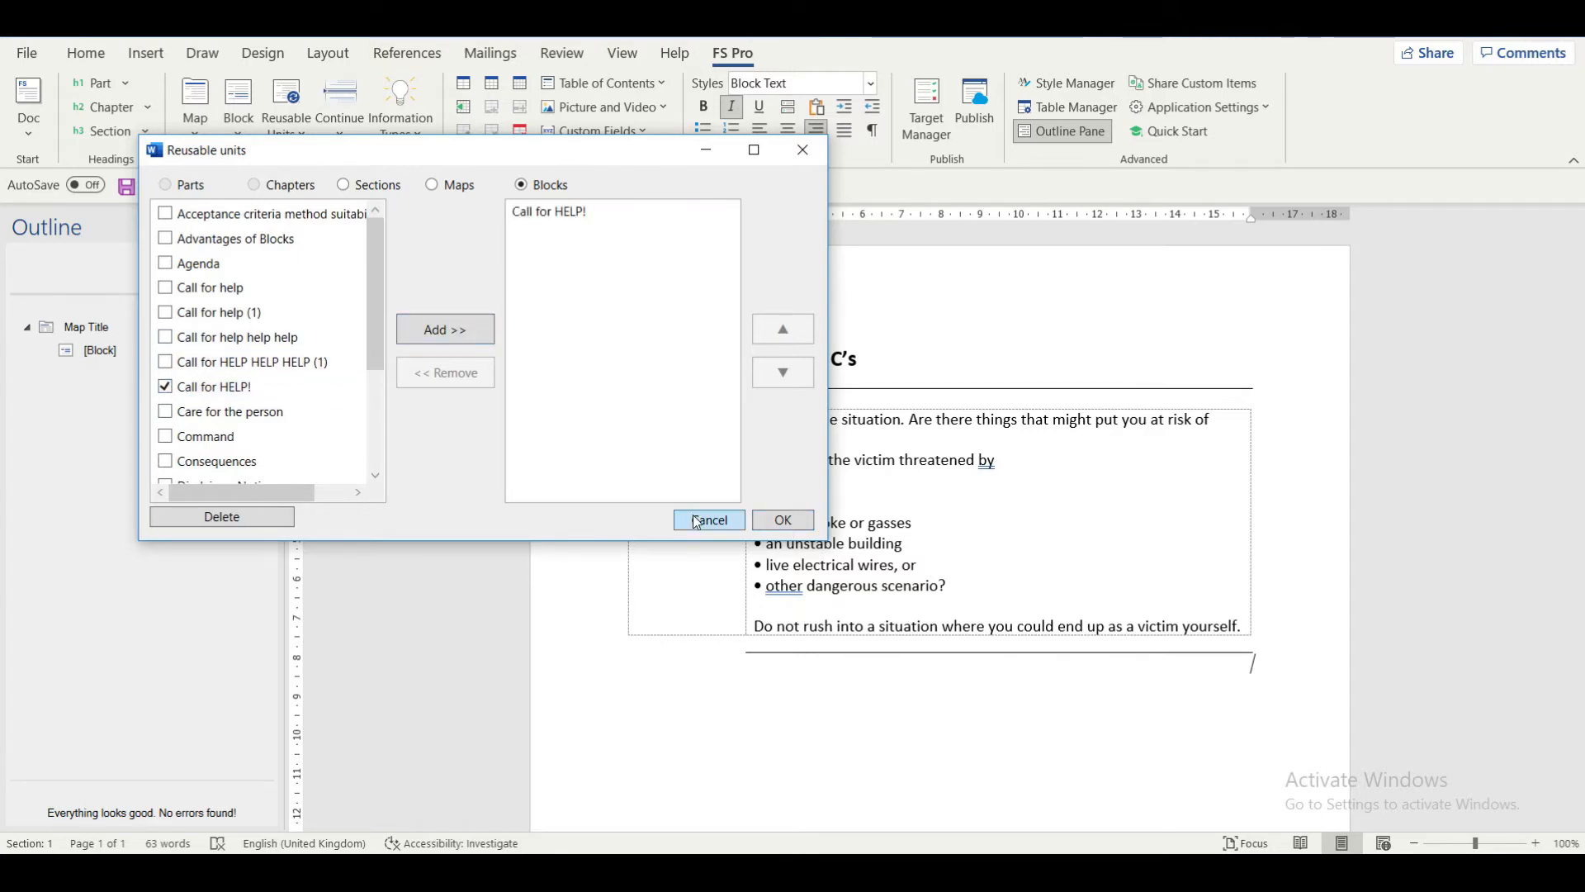
pyautogui.click(800, 522)
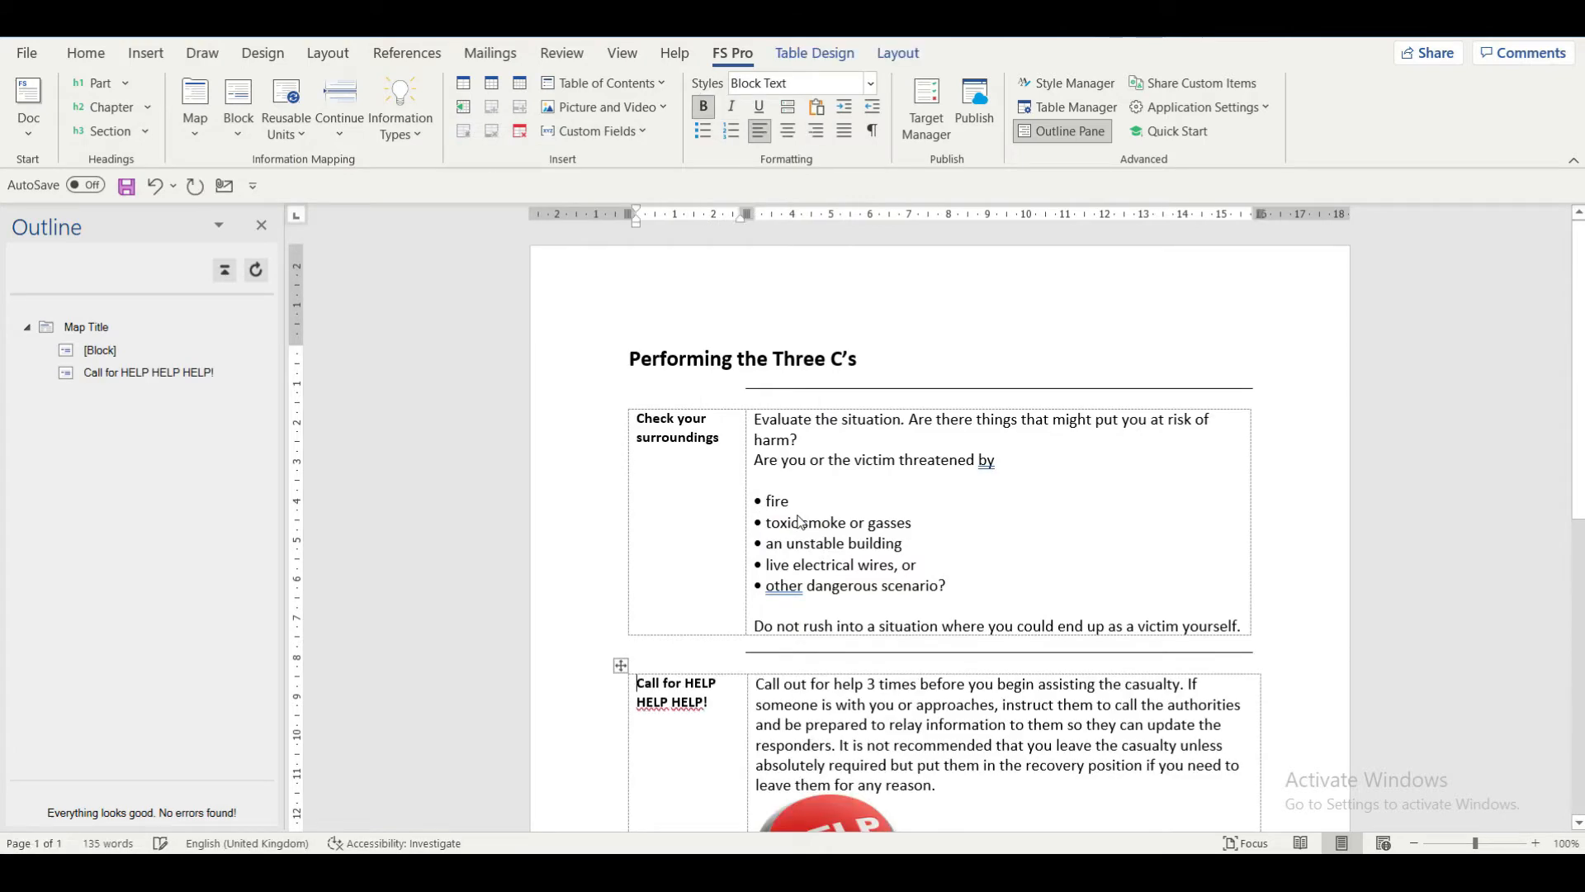
# Step: Retrieve the reusable block "Care for the person" from the FS Pro Ribbon units and insert it below the call-for-help block
pyautogui.scroll(-3, 799, 522)
pyautogui.click(295, 126)
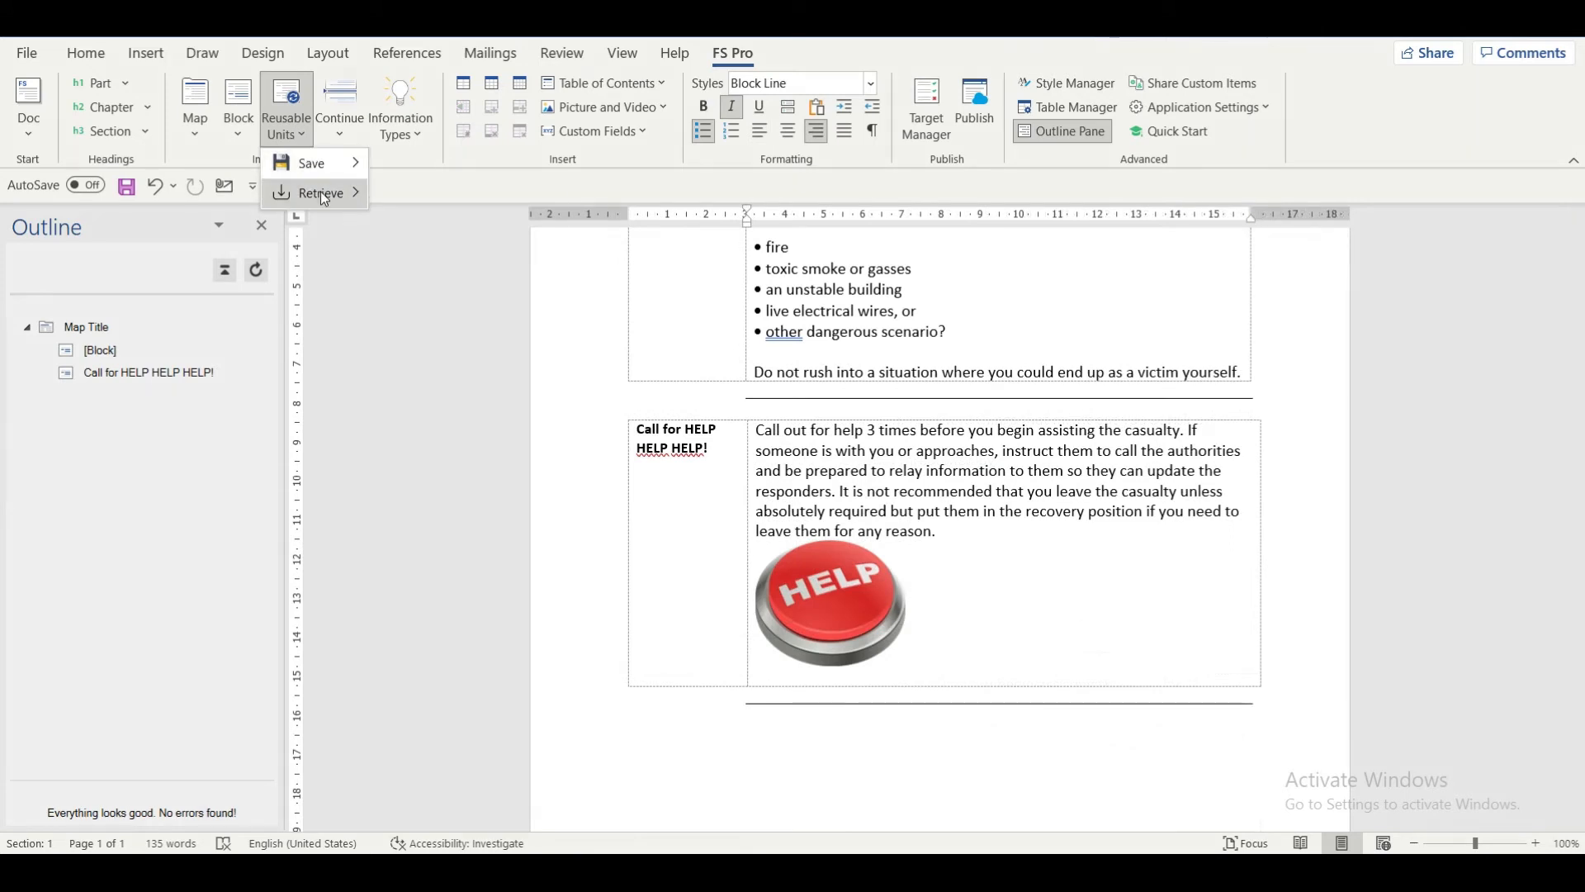
pyautogui.moveTo(320, 191)
pyautogui.click(429, 198)
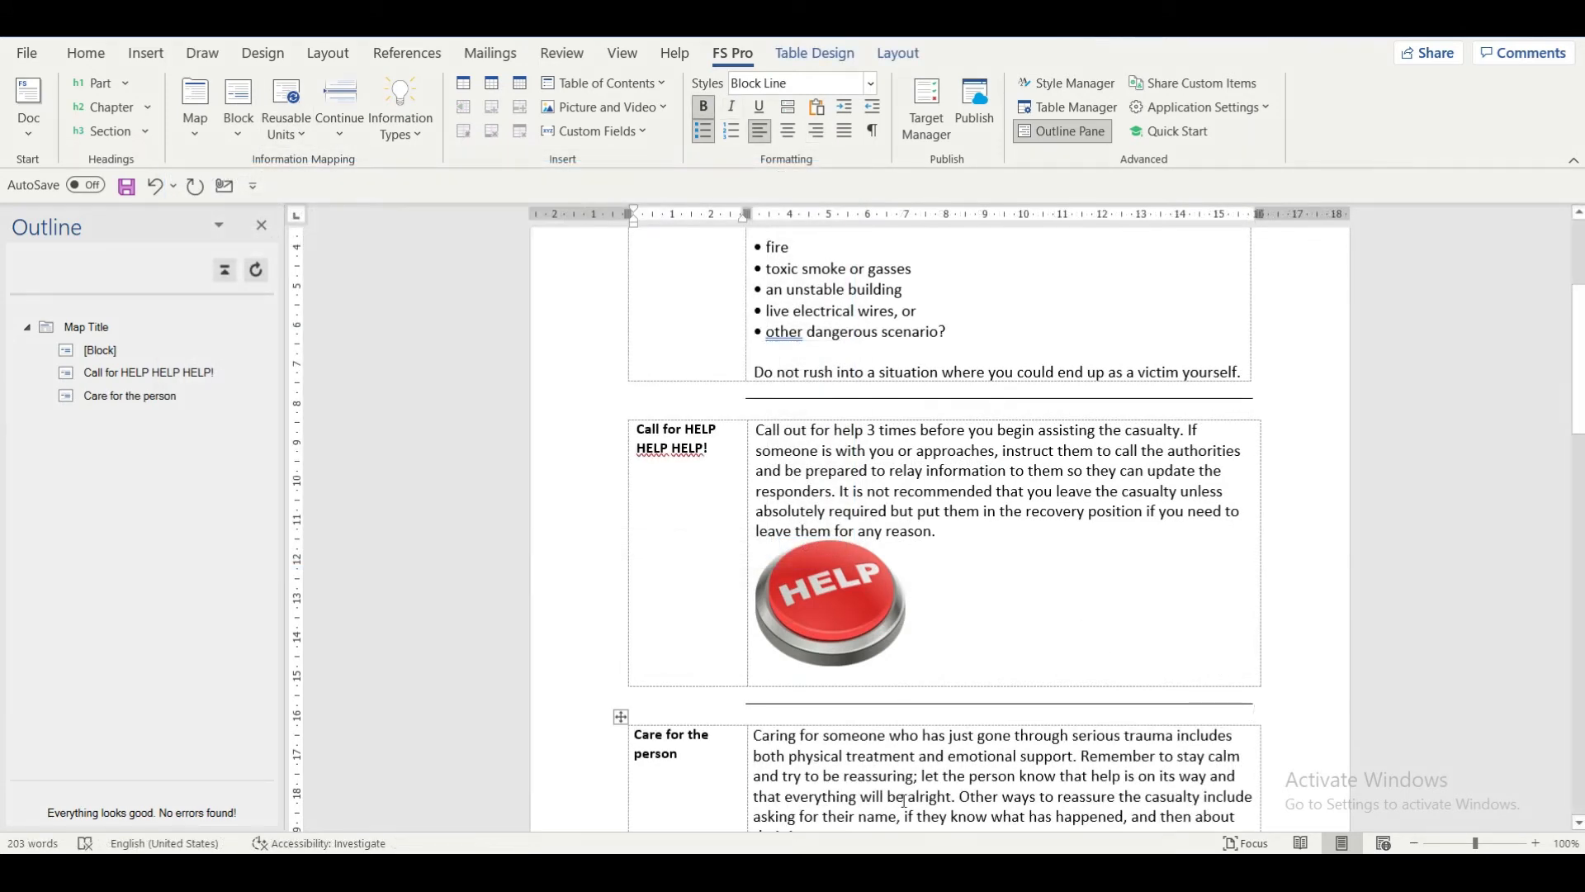
# Step: Continue the map on the next page between the call-for-help block and the "Care for the person" block, and check the continued title
pyautogui.moveTo(1579, 421); pyautogui.dragTo(1579, 496)
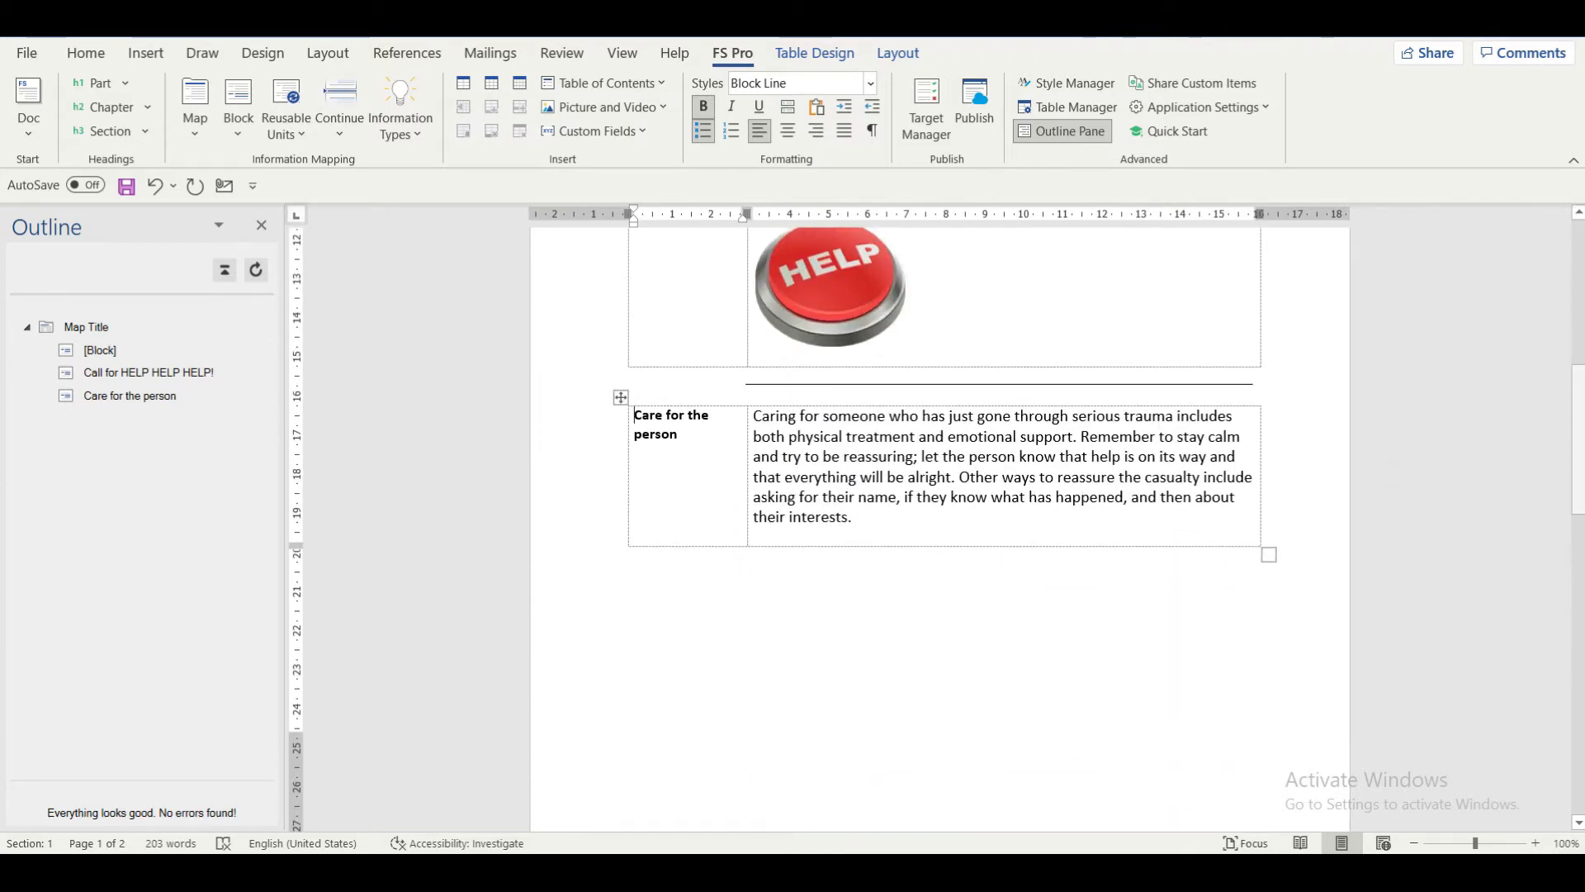
pyautogui.moveTo(1578, 472); pyautogui.dragTo(1579, 438)
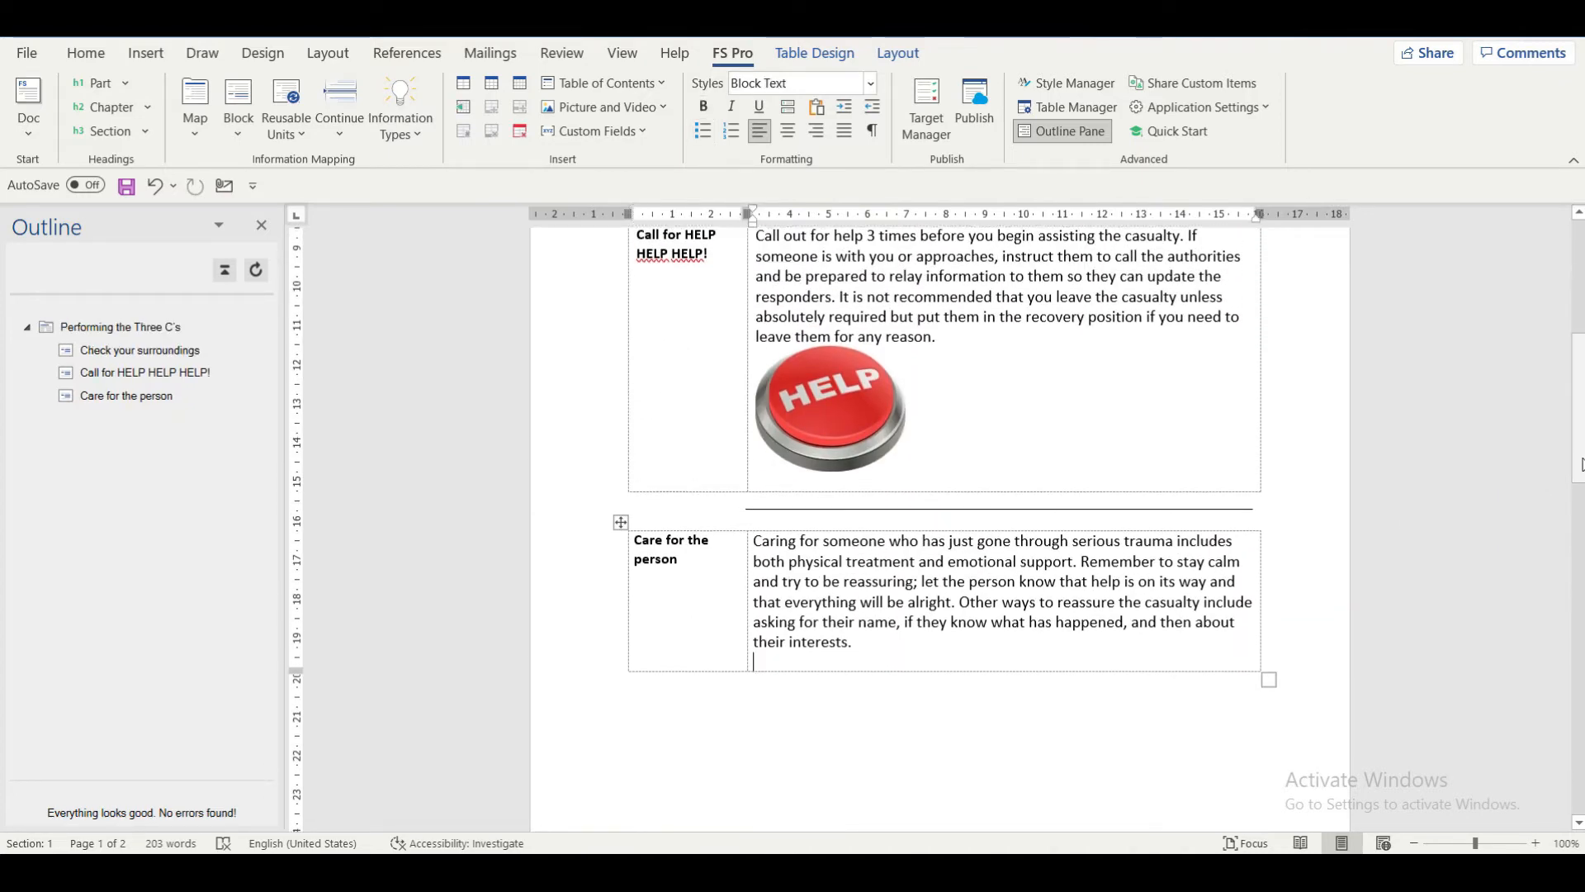
pyautogui.moveTo(1582, 460); pyautogui.dragTo(1583, 632)
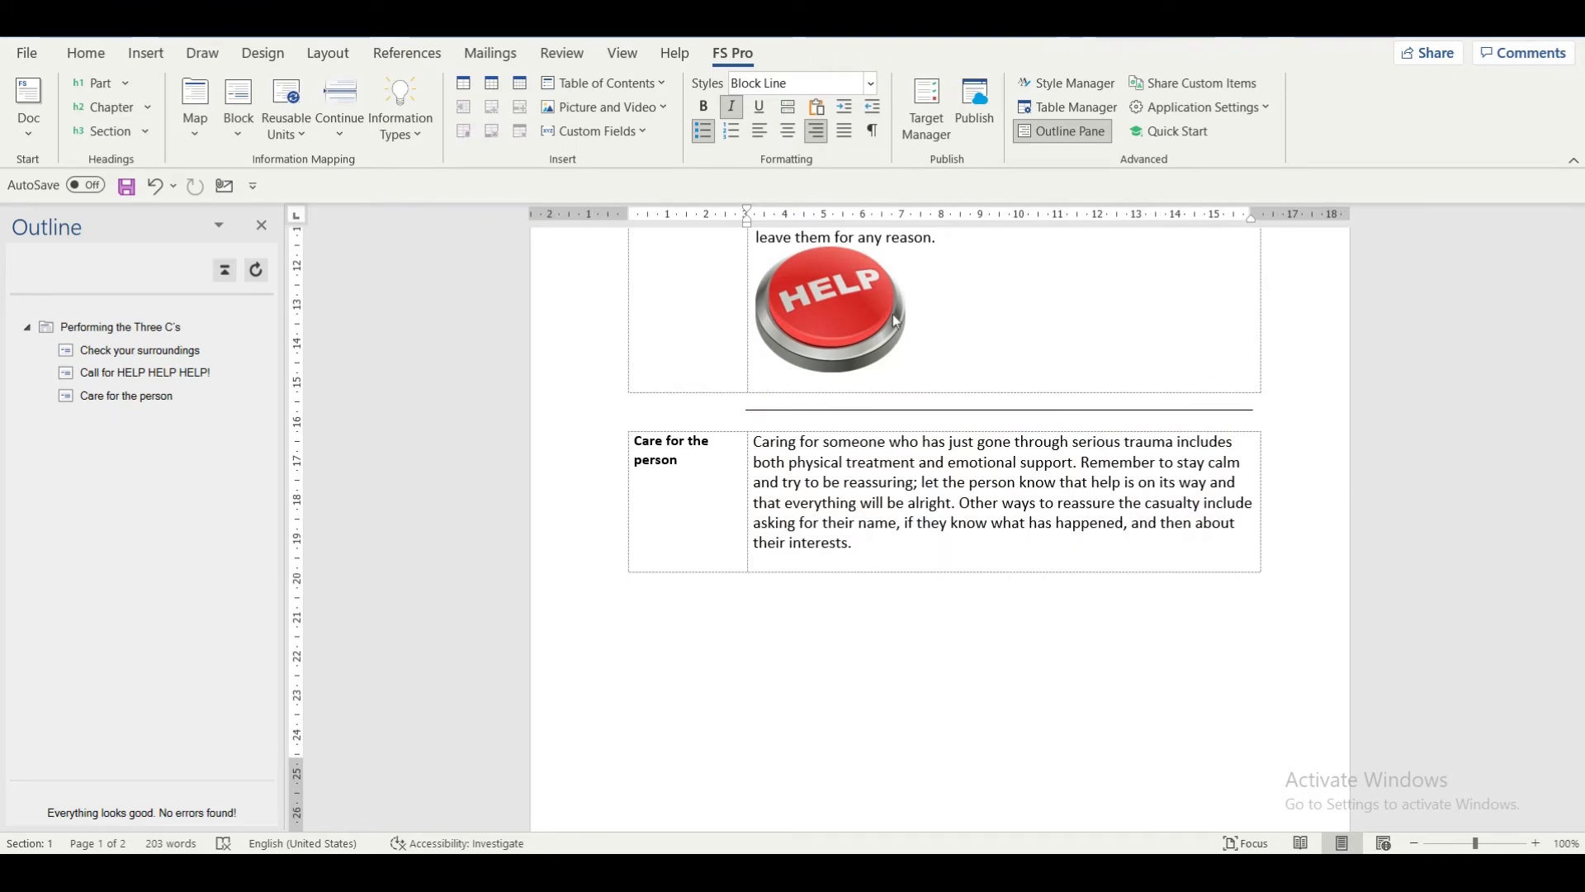
pyautogui.click(344, 103)
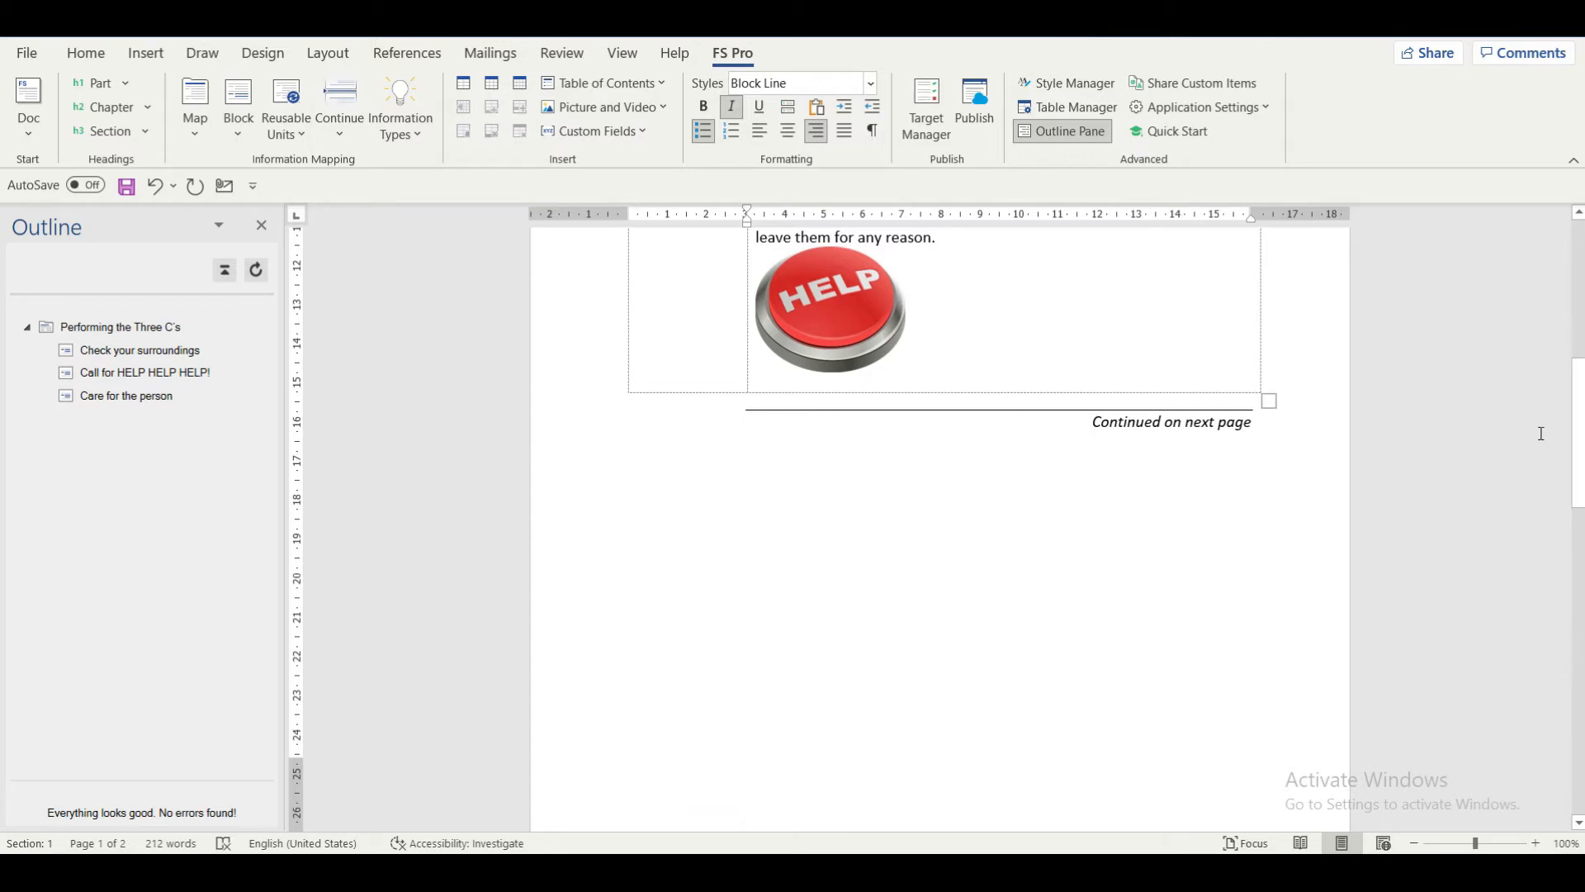
pyautogui.moveTo(1577, 438); pyautogui.dragTo(1577, 293)
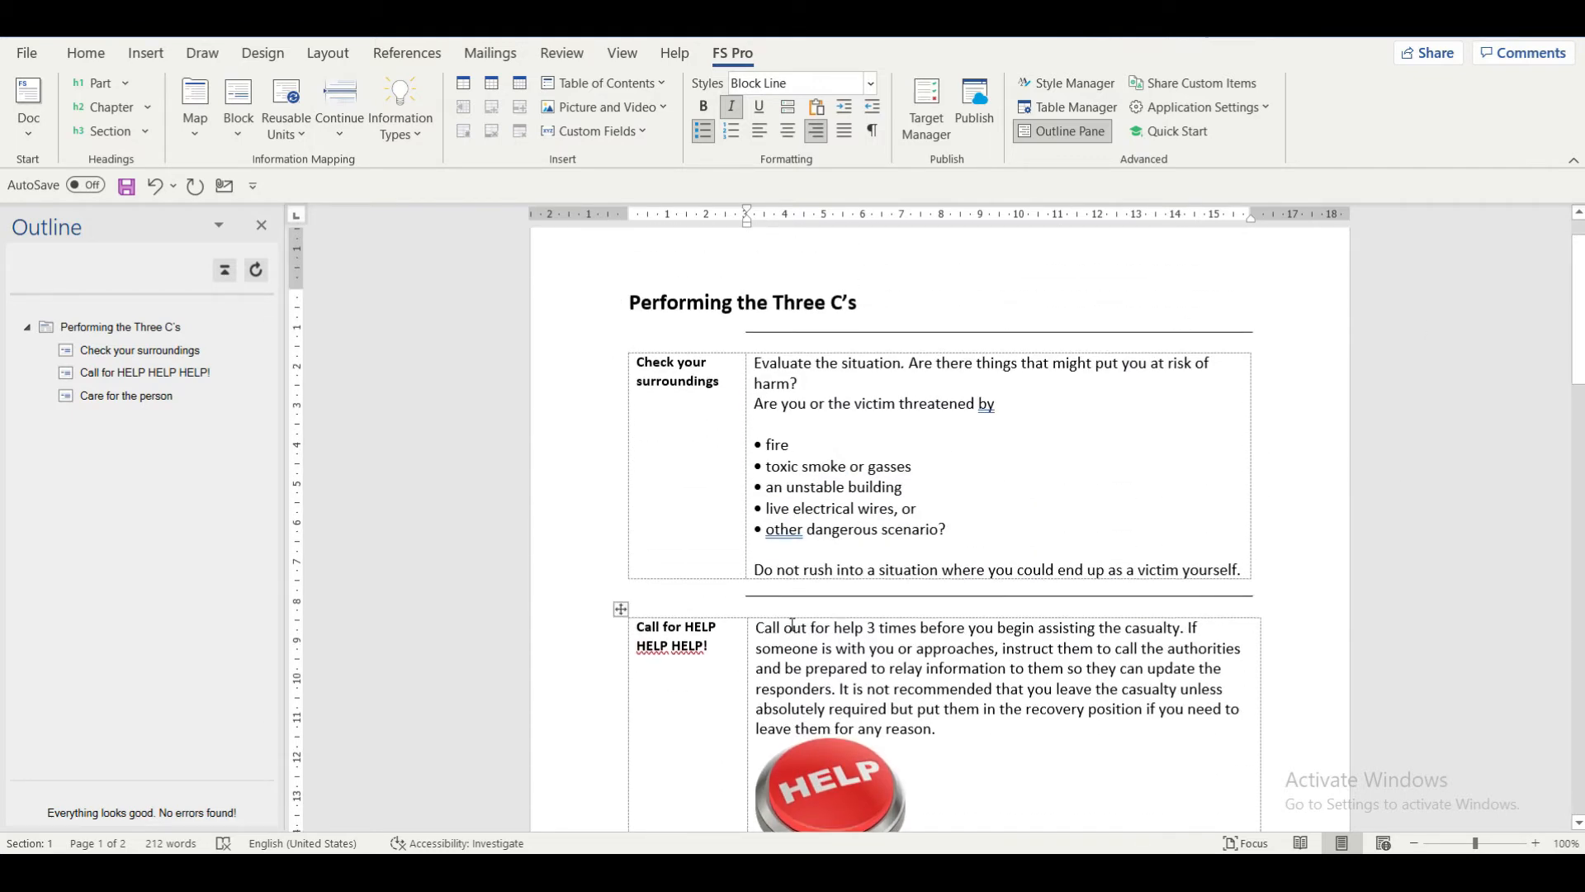
pyautogui.scroll(-10, 1255, 489)
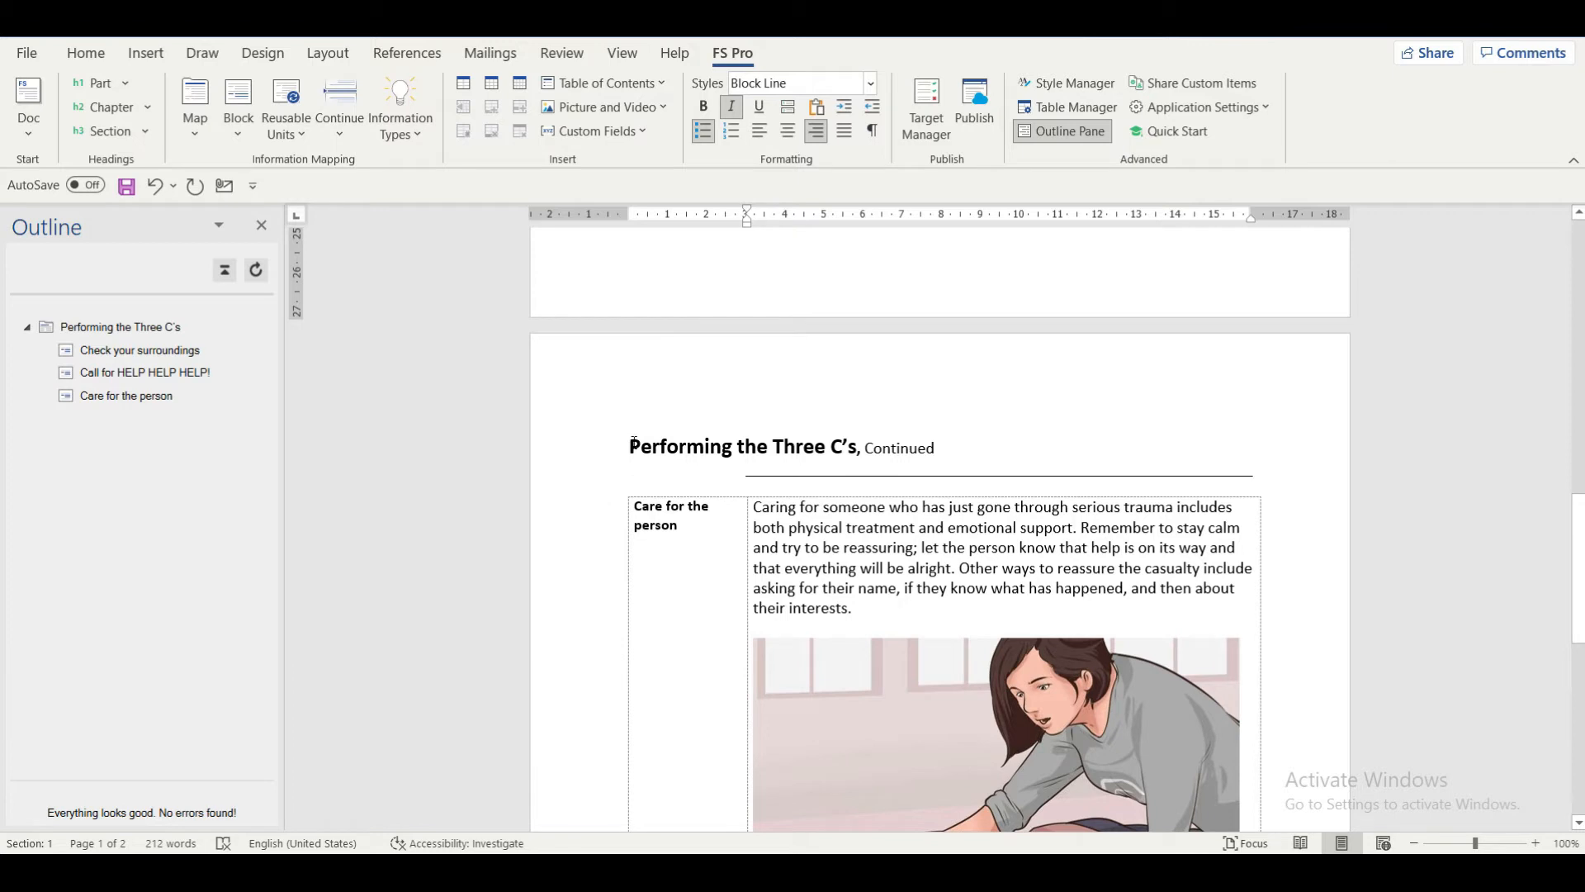
pyautogui.click(930, 453)
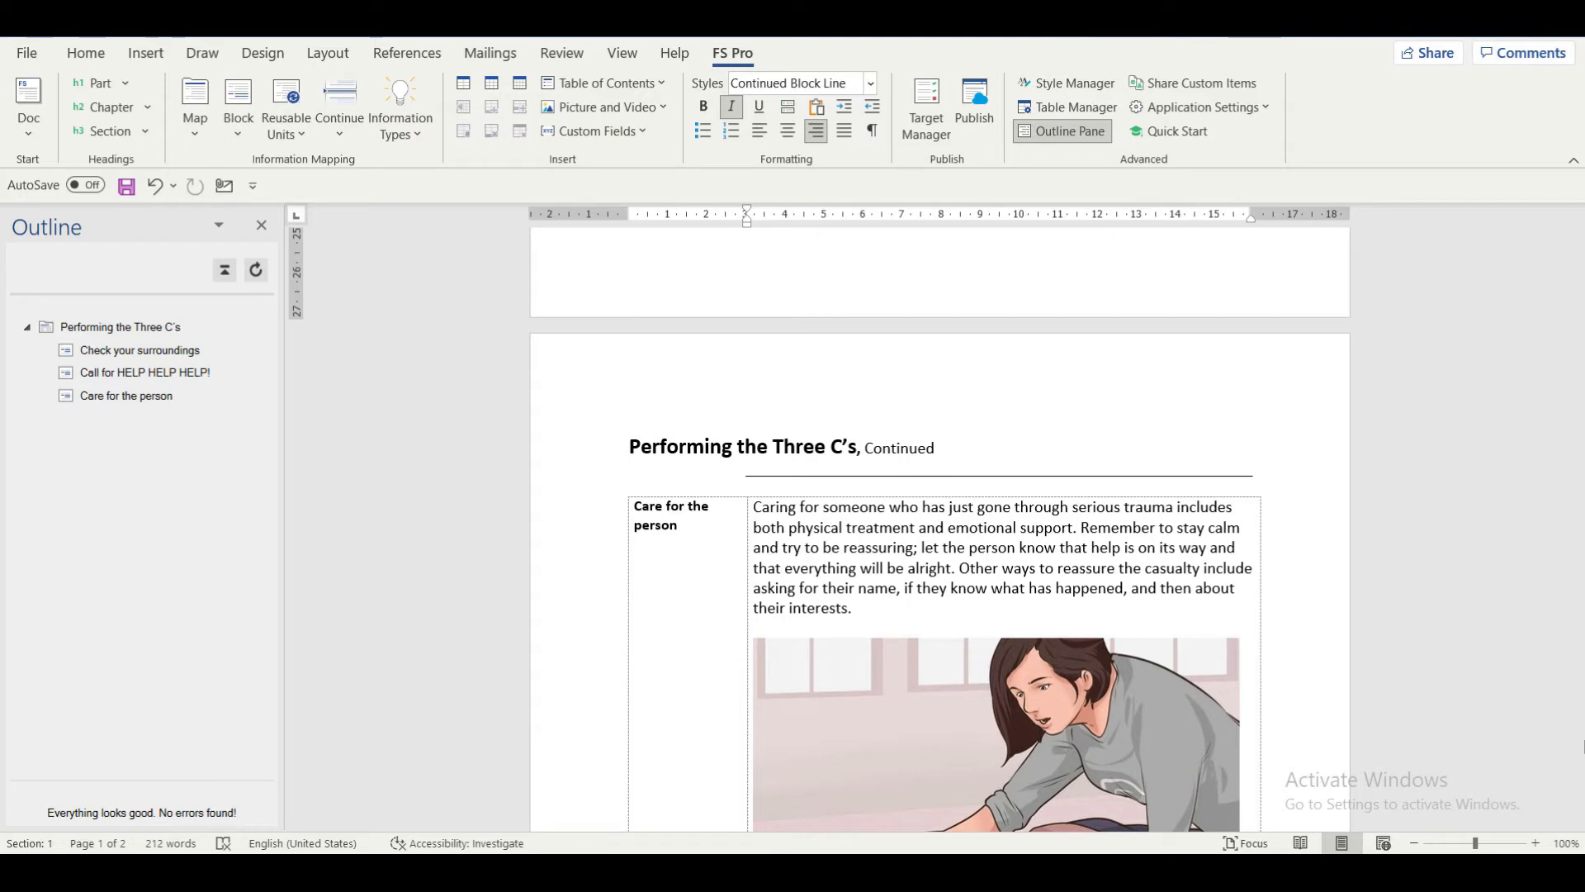
# Step: Retrieve the reusable map "Caring for an Unconscious Person" and insert it after the "Performing the Three C’s" map
pyautogui.click(301, 131)
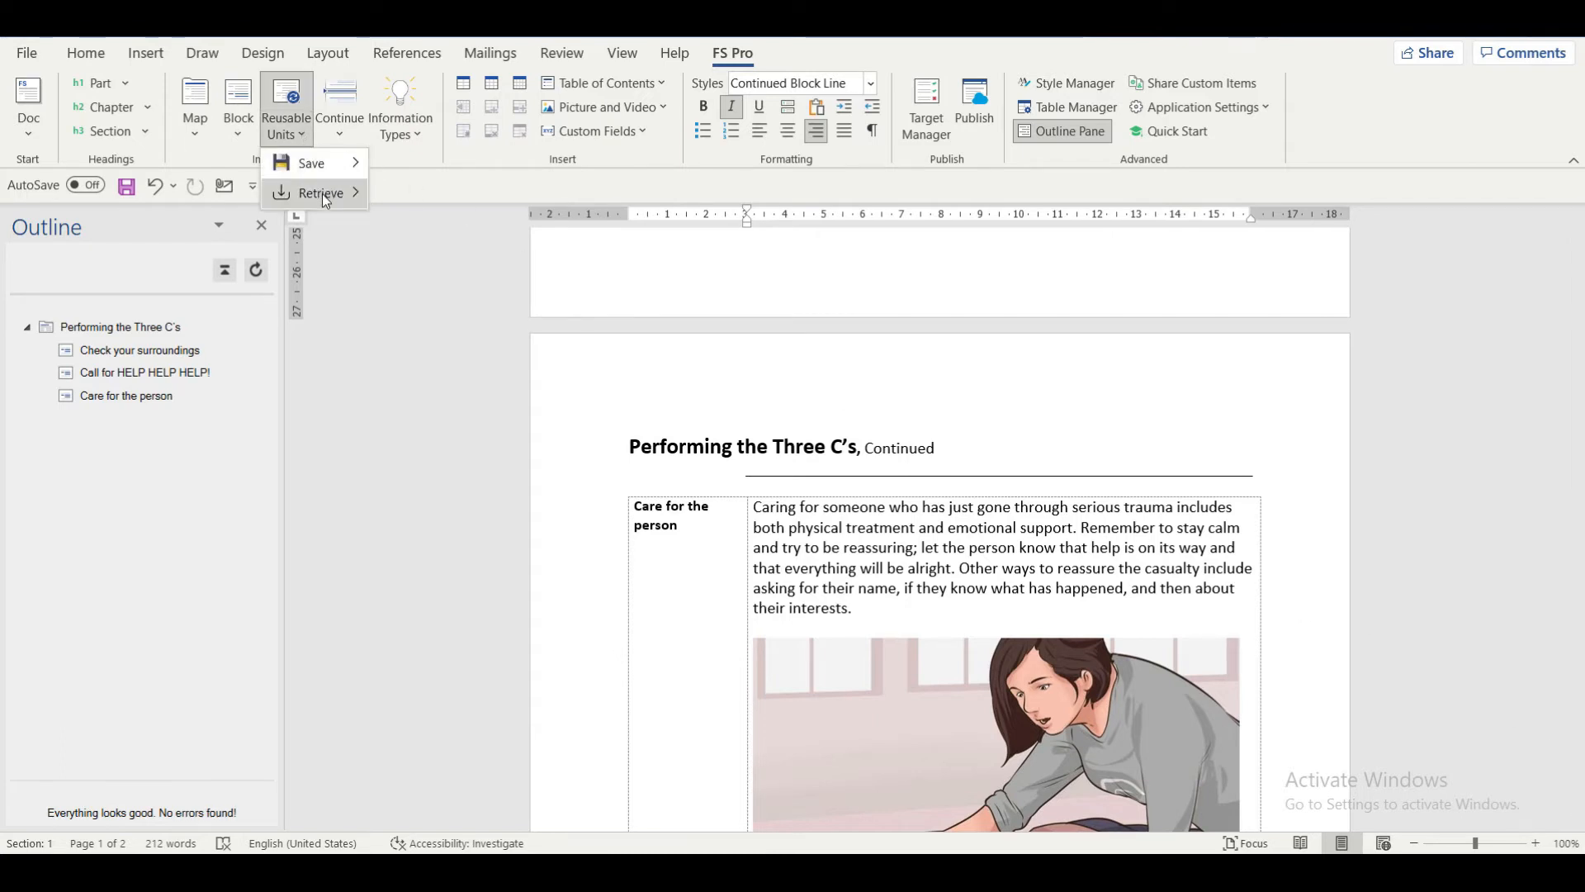
pyautogui.moveTo(322, 193)
pyautogui.click(459, 206)
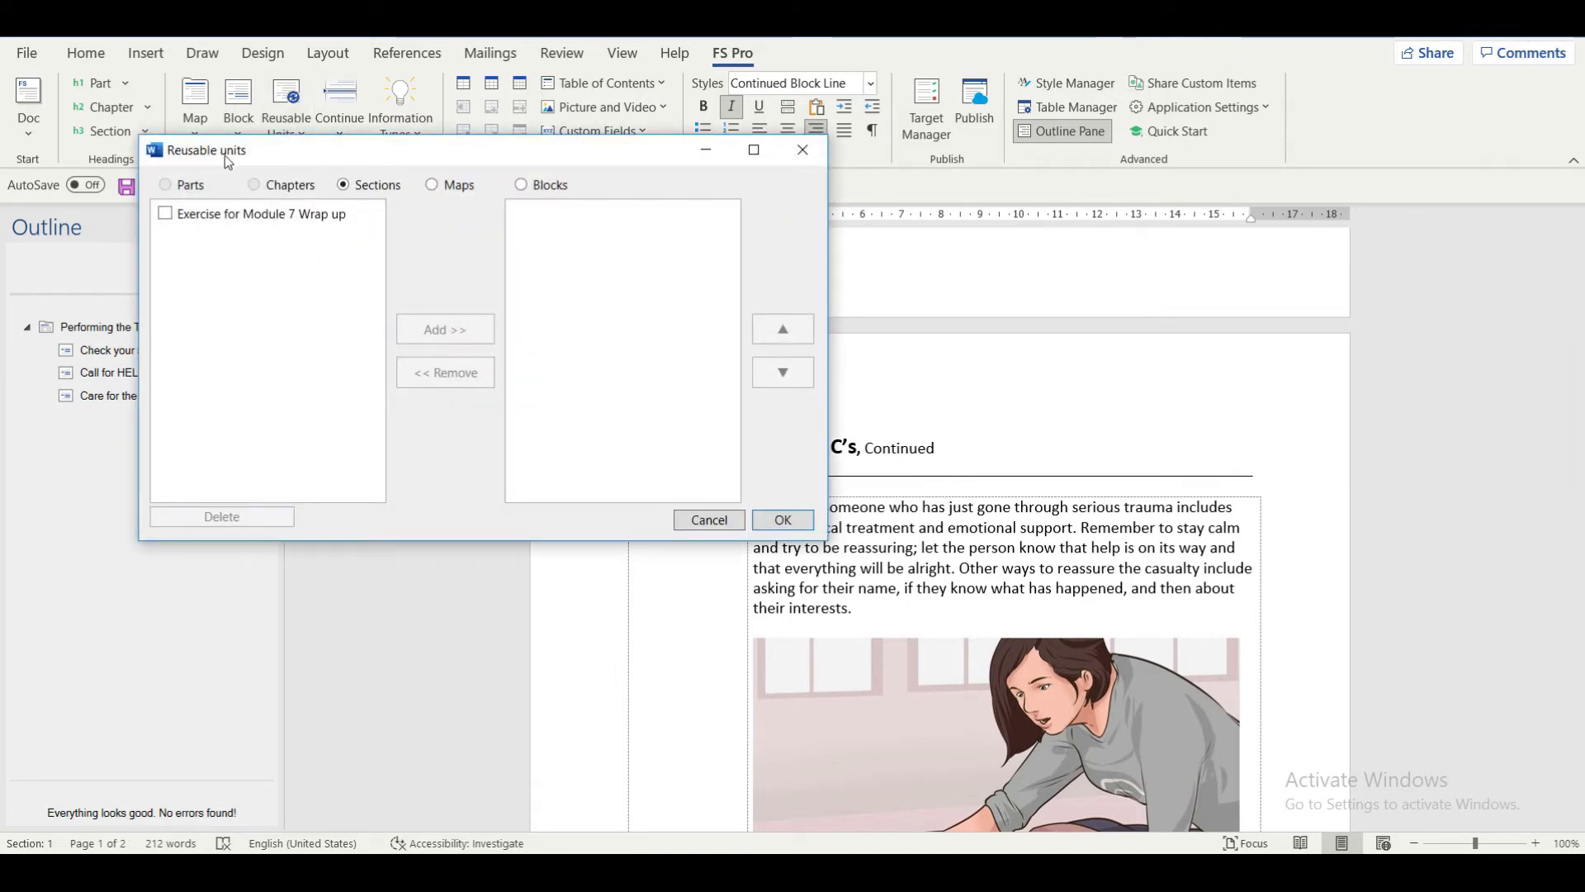
pyautogui.click(433, 185)
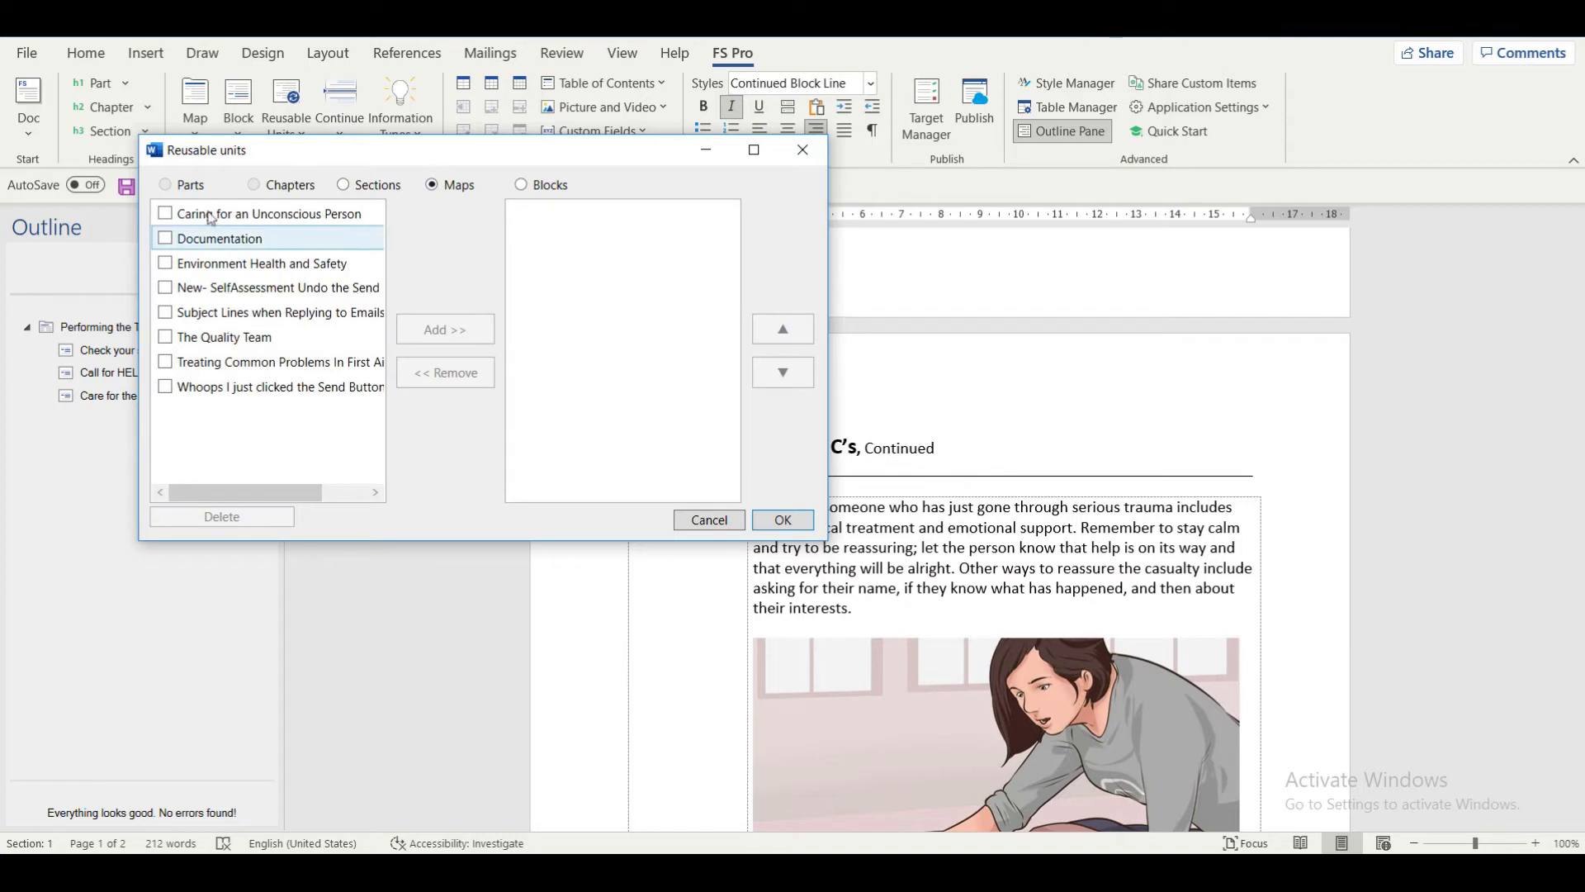
pyautogui.click(166, 215)
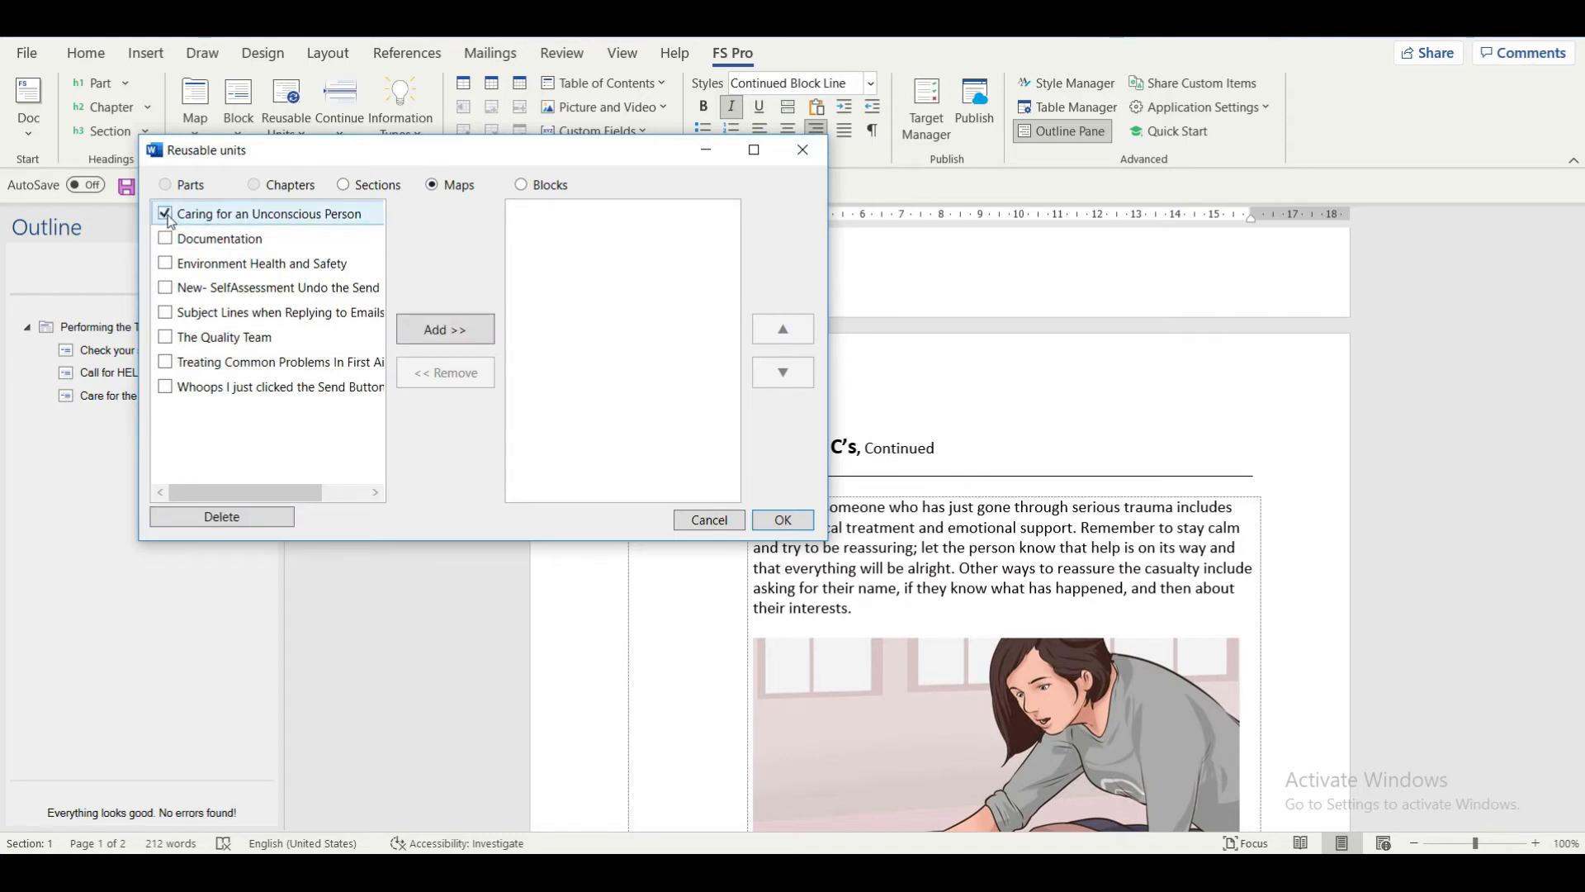
pyautogui.click(447, 330)
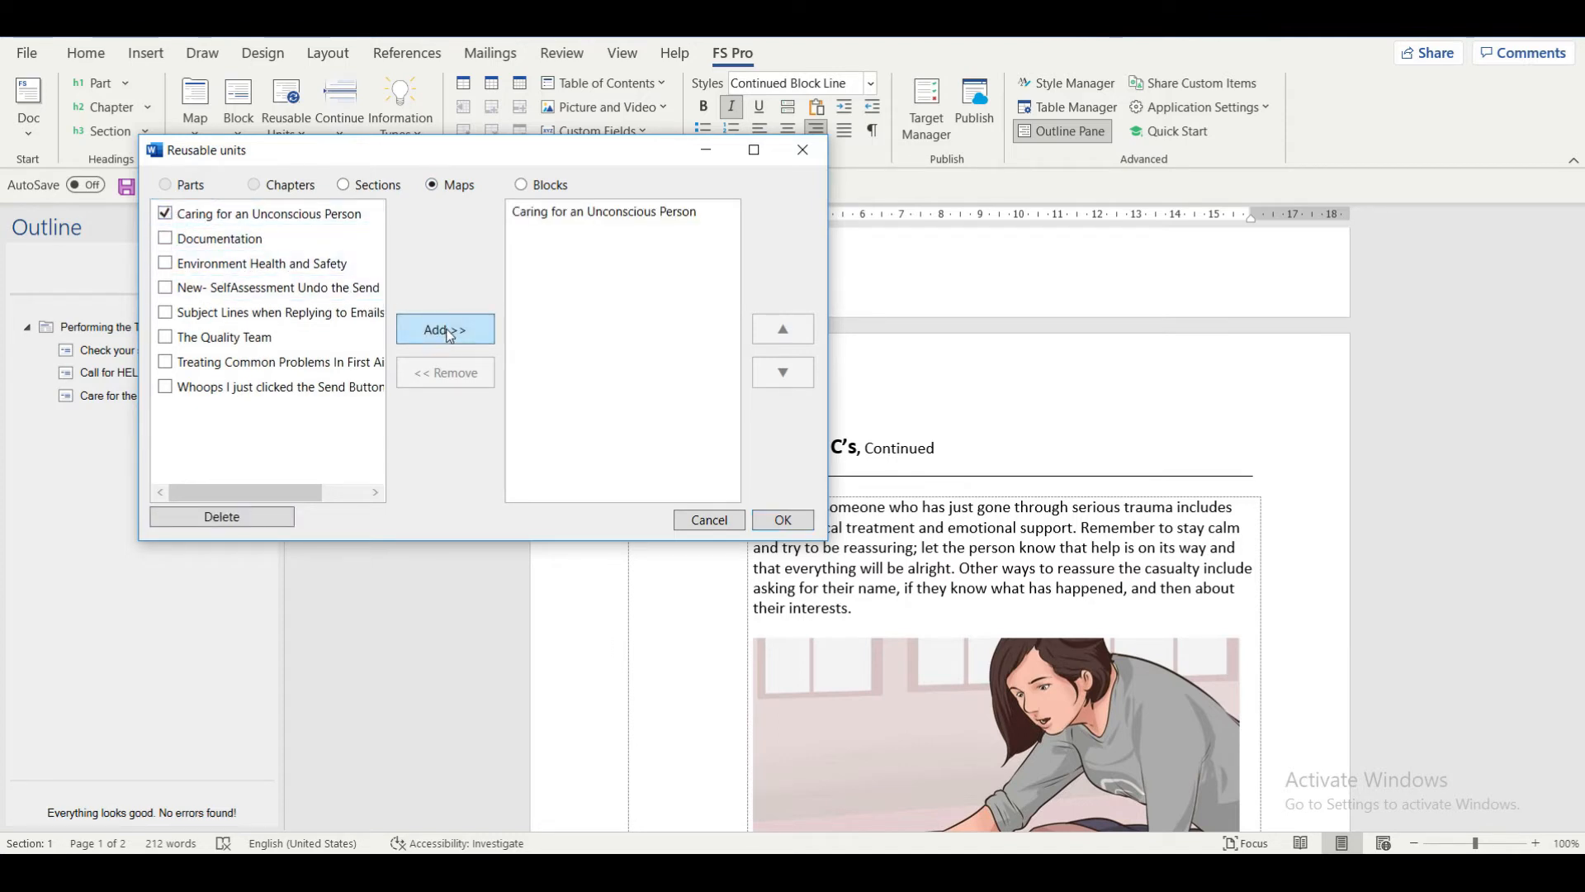
pyautogui.click(782, 520)
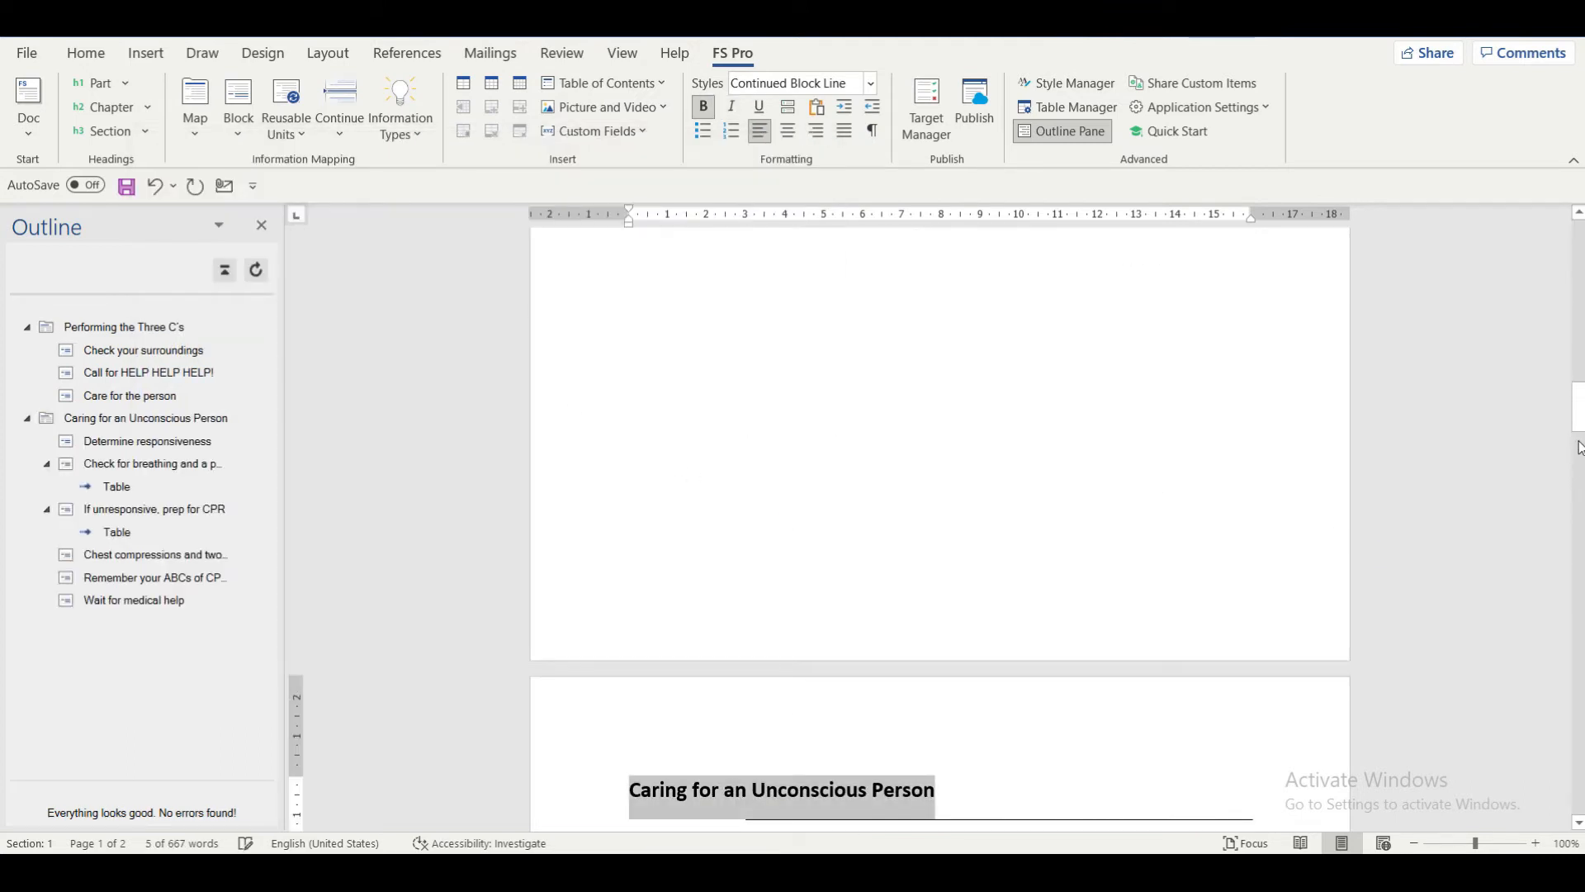
pyautogui.moveTo(1579, 417); pyautogui.dragTo(1578, 467)
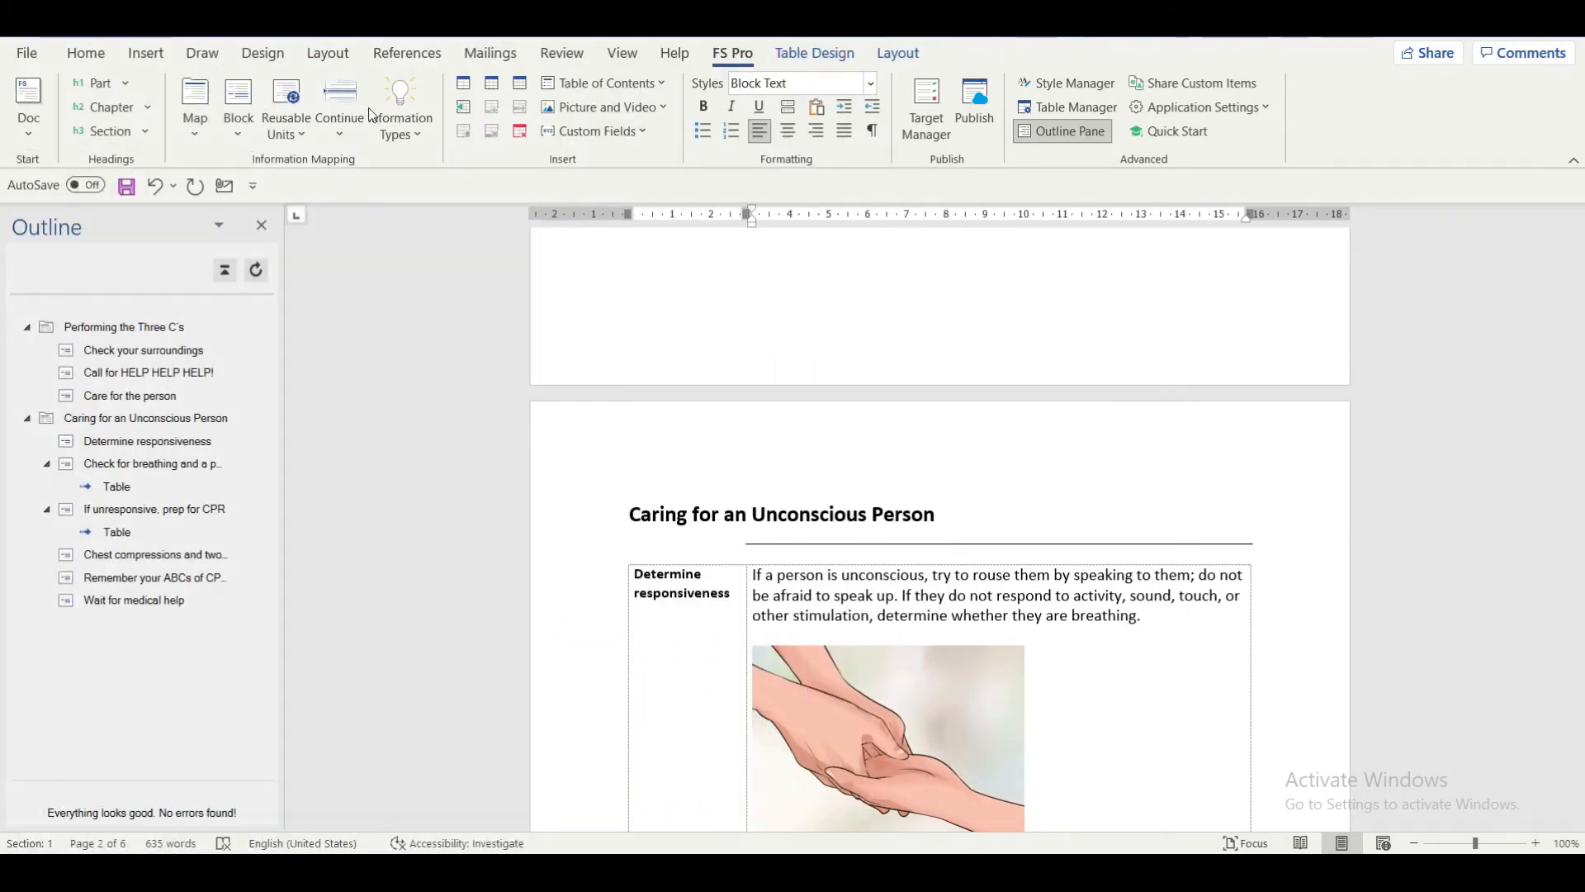
pyautogui.click(420, 142)
pyautogui.moveTo(429, 170)
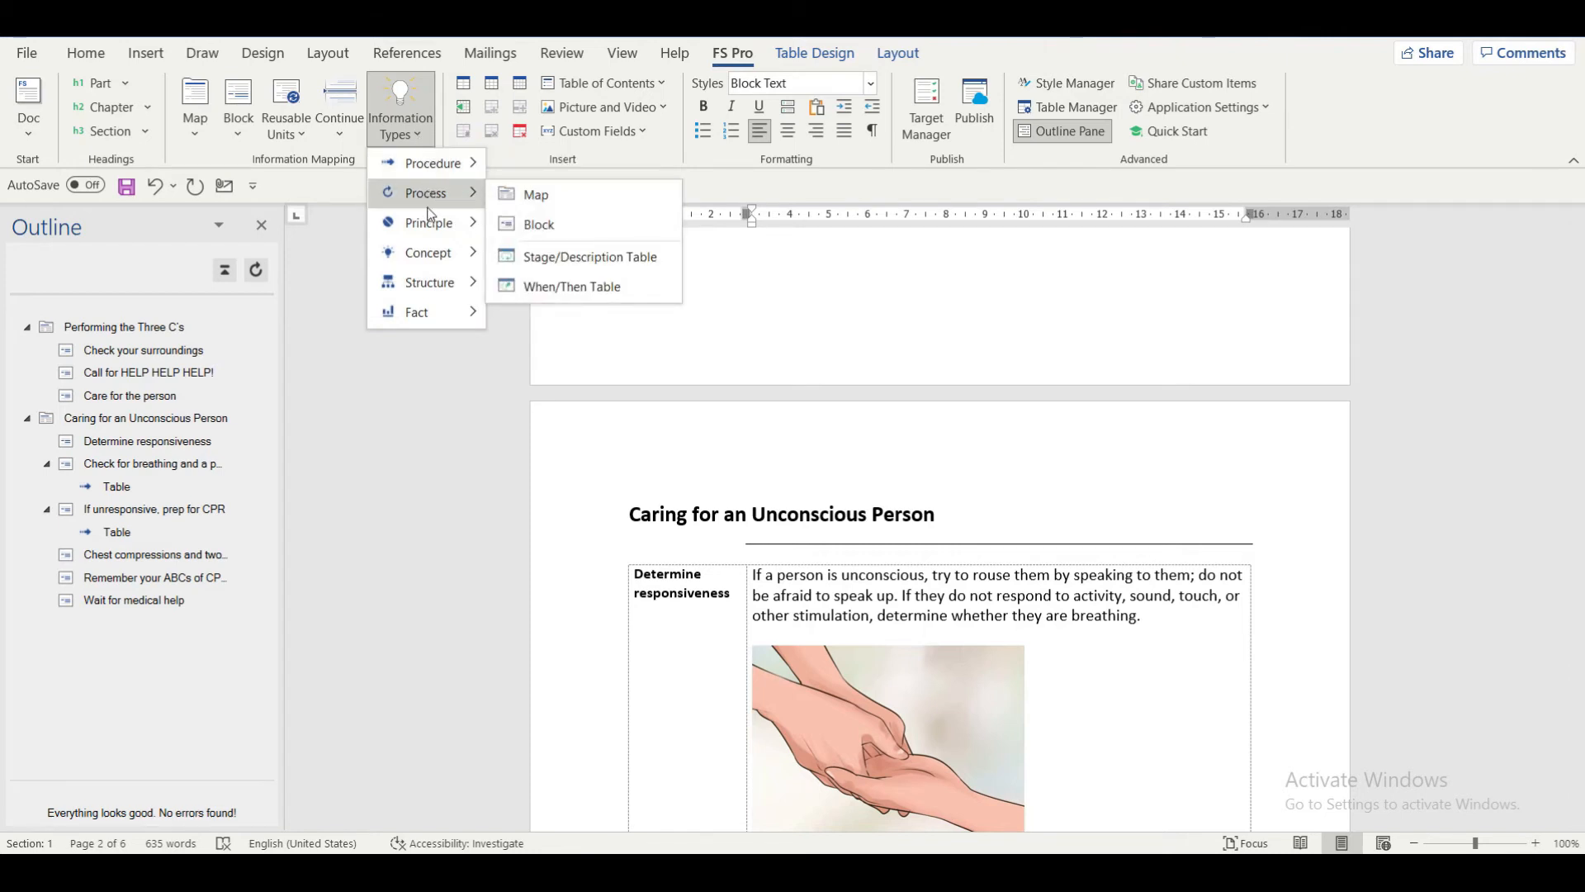
pyautogui.moveTo(430, 263)
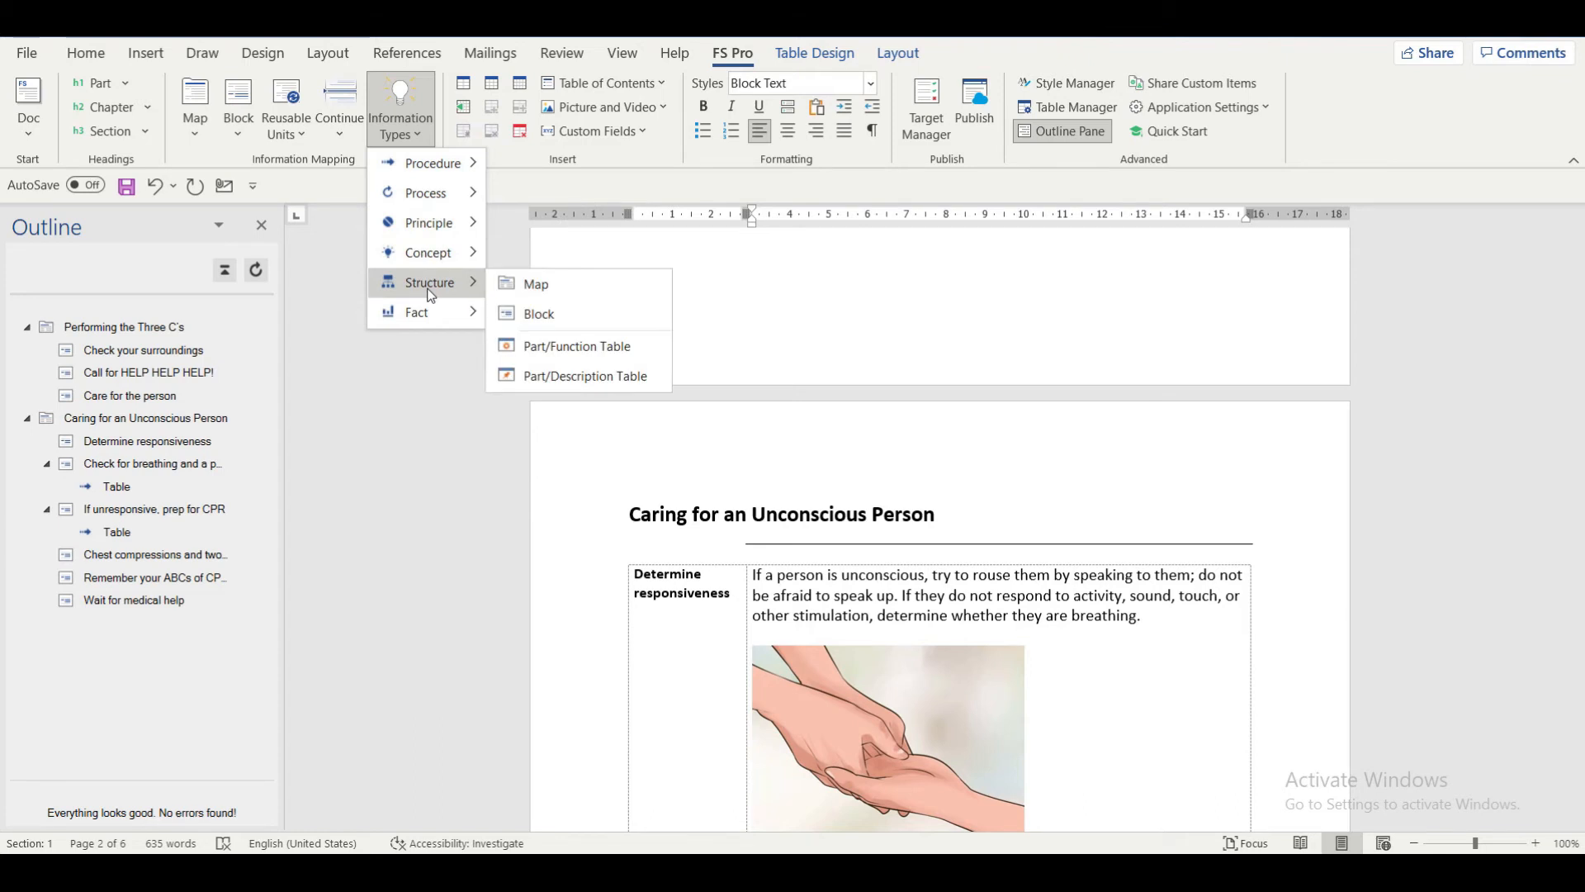
pyautogui.moveTo(462, 162)
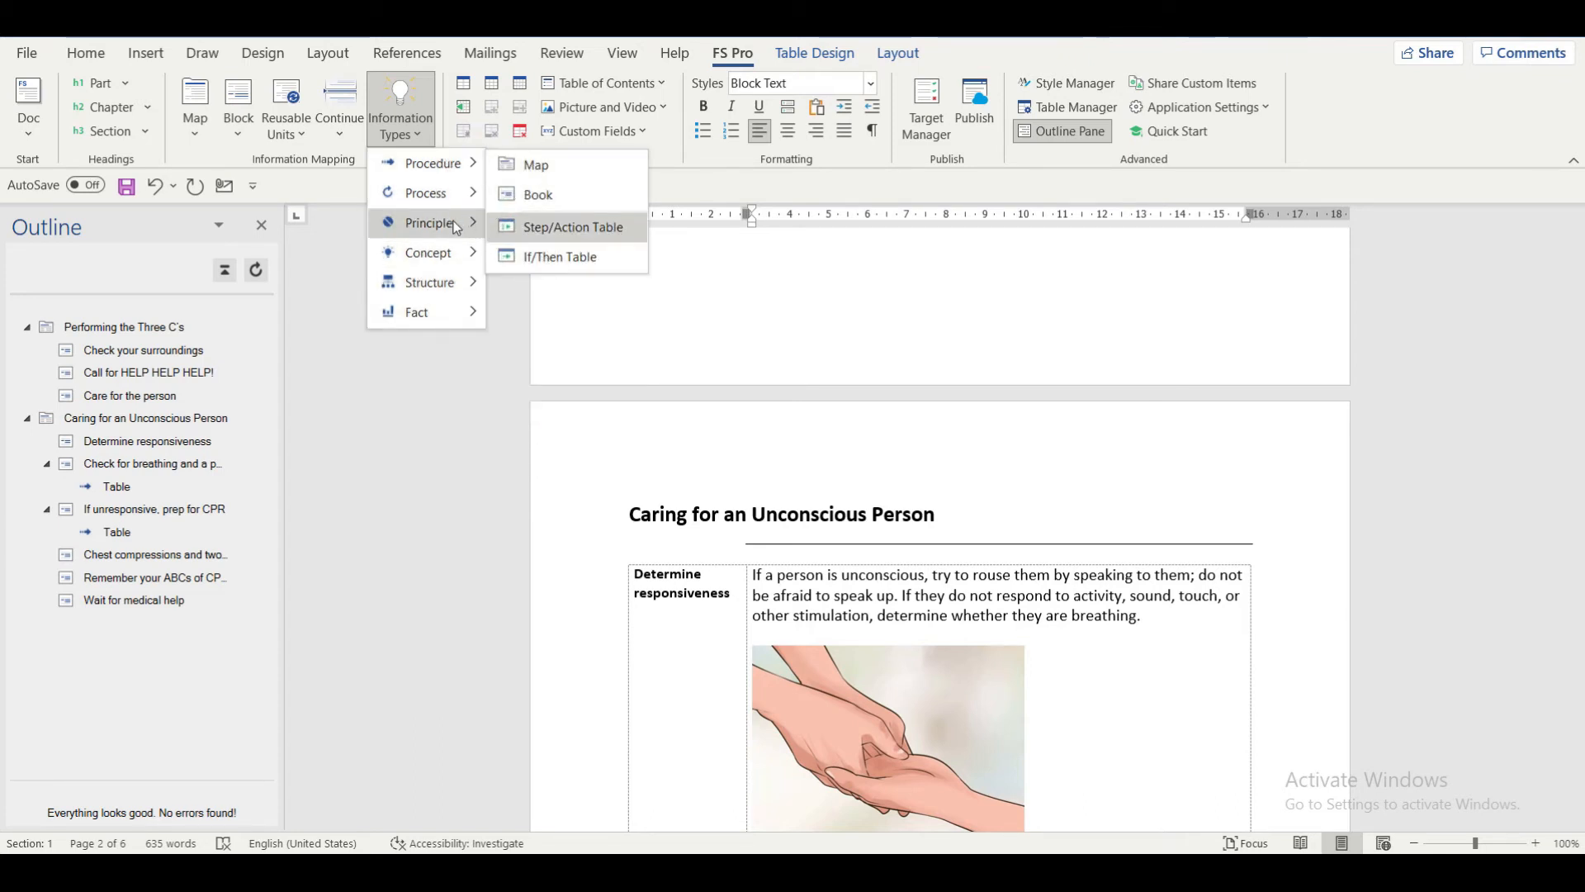
pyautogui.moveTo(463, 222)
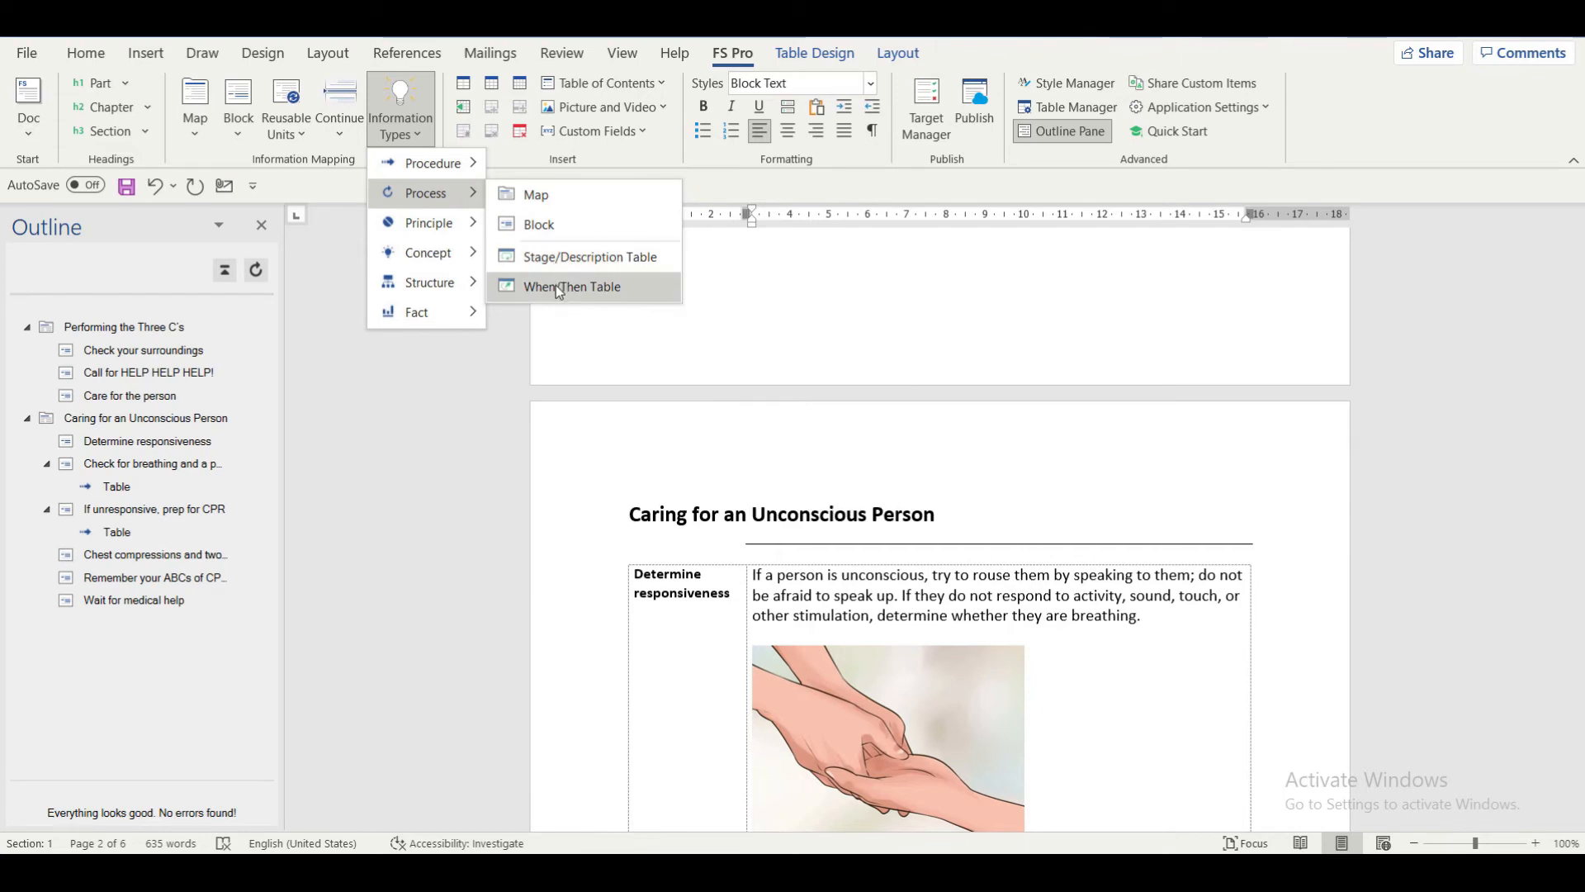
pyautogui.click(563, 453)
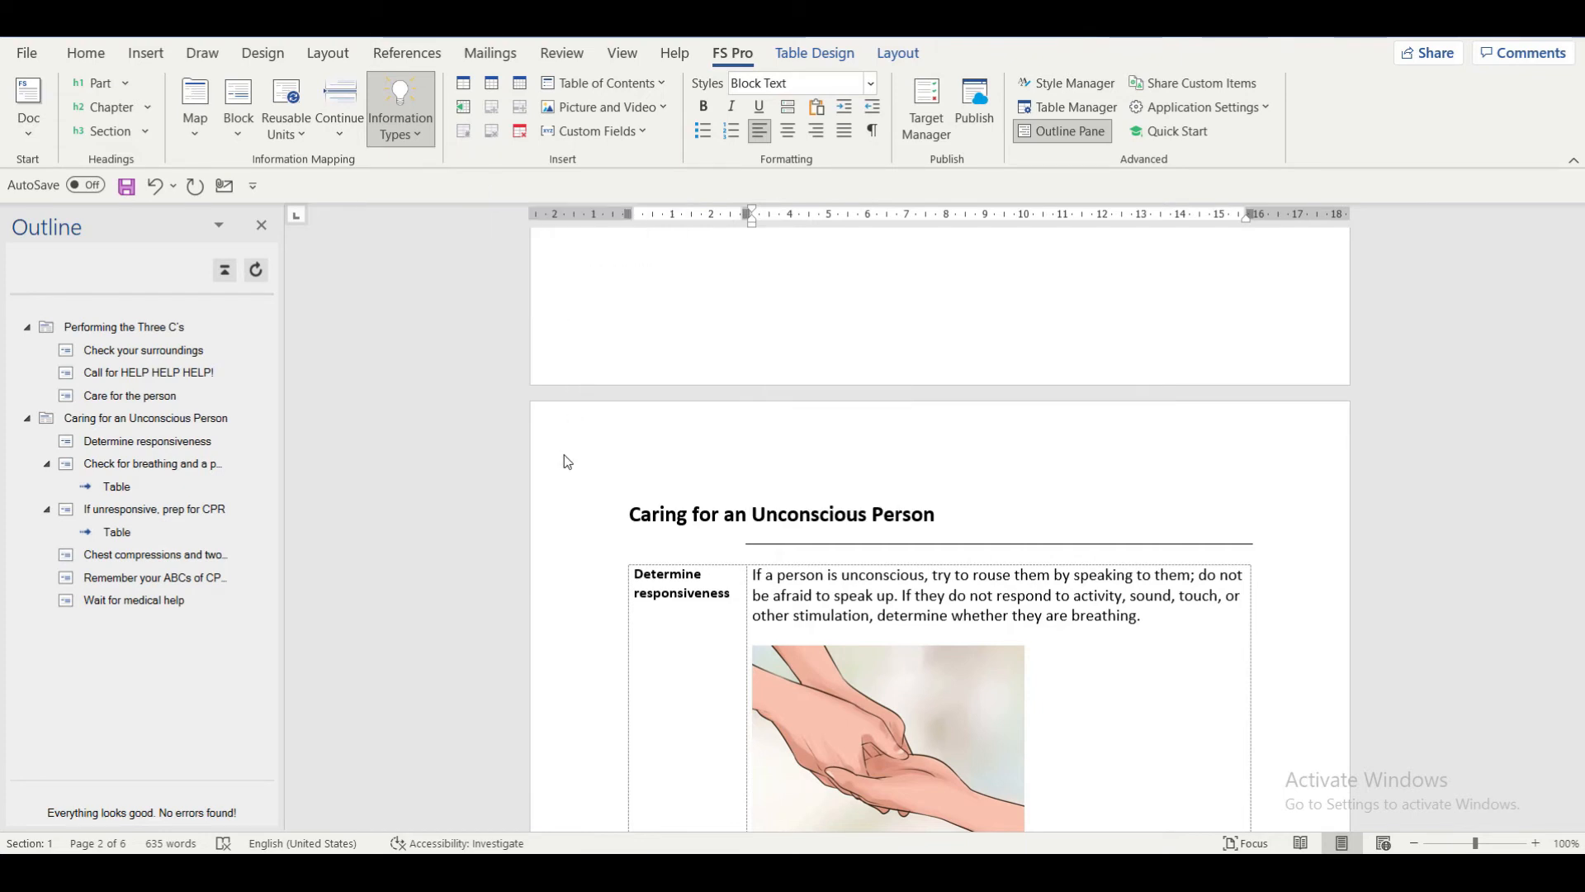
# Step: Insert a Procedure Step/Action table below the paragraph in the "If unresponsive, prep for CPR" block
pyautogui.click(200, 511)
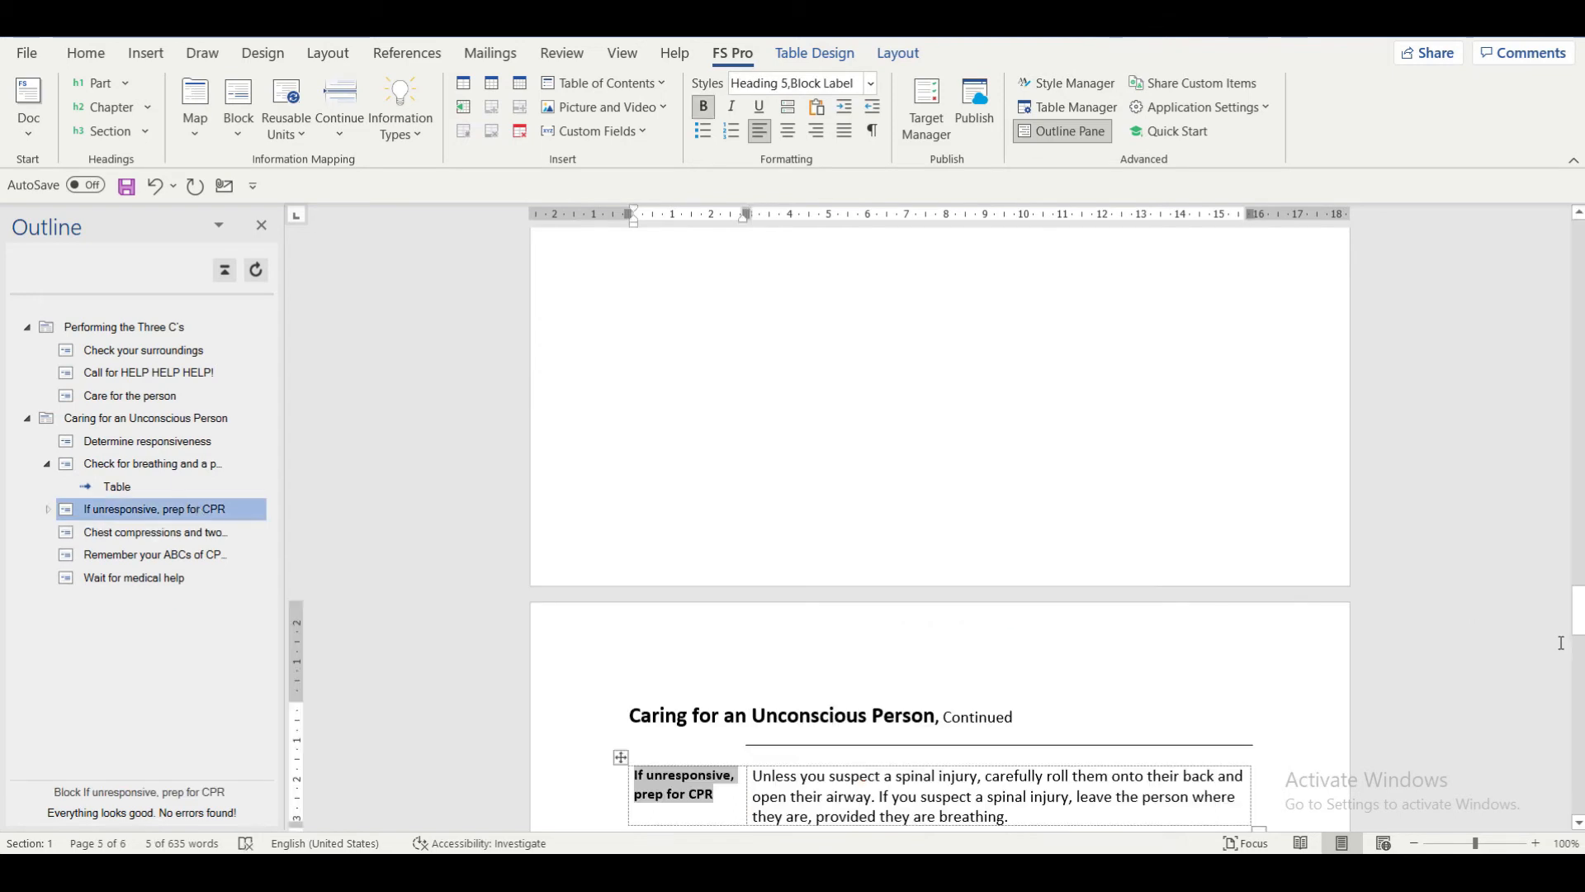
pyautogui.moveTo(1578, 620); pyautogui.dragTo(1580, 649)
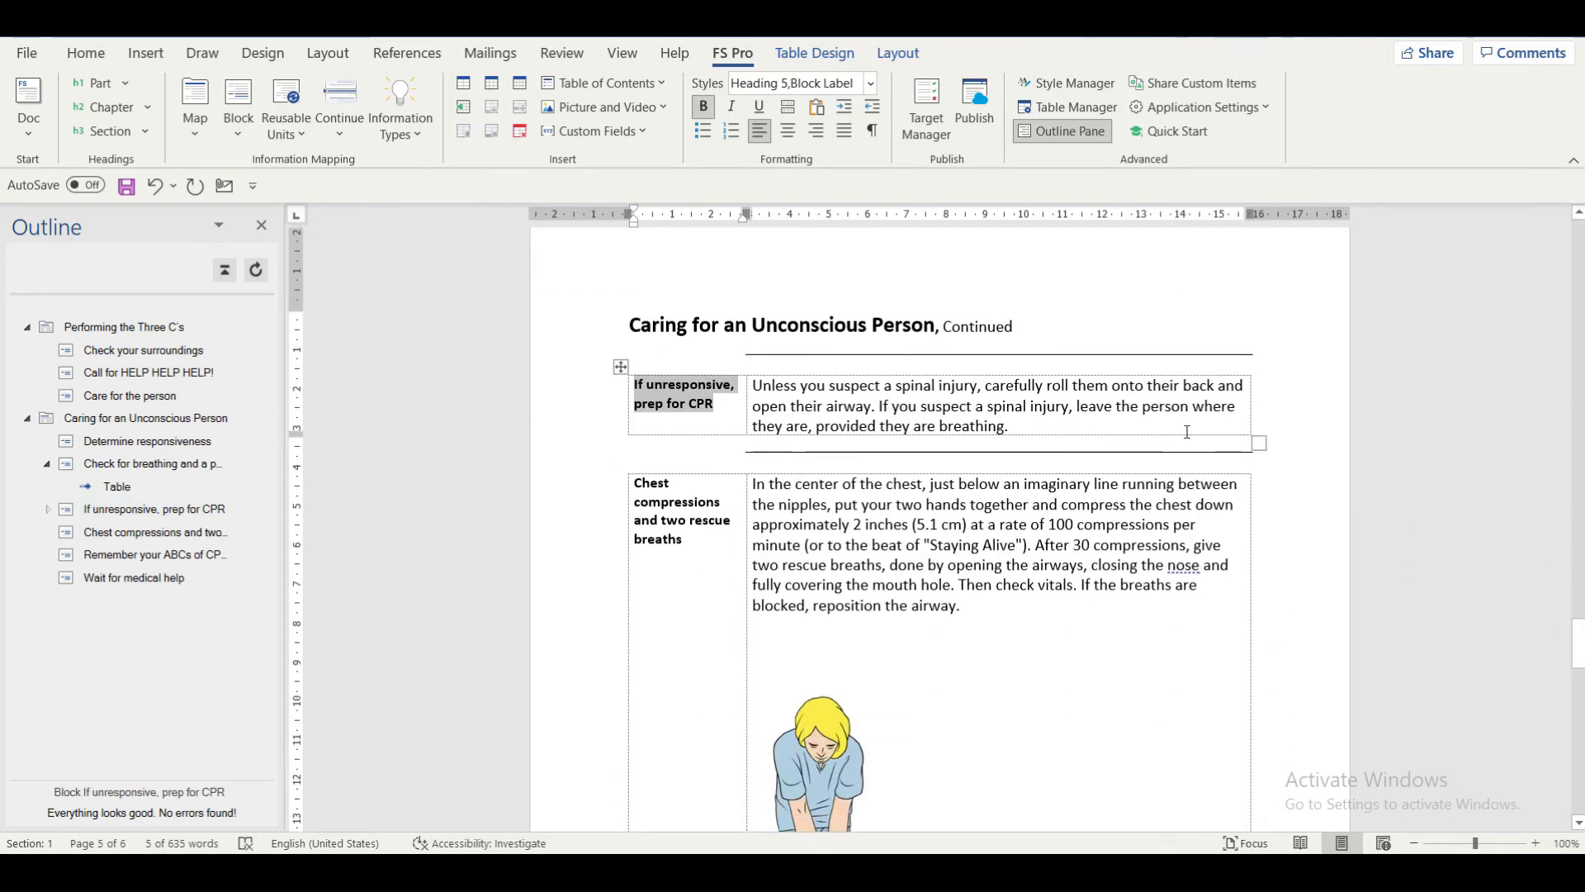
pyautogui.click(1037, 429)
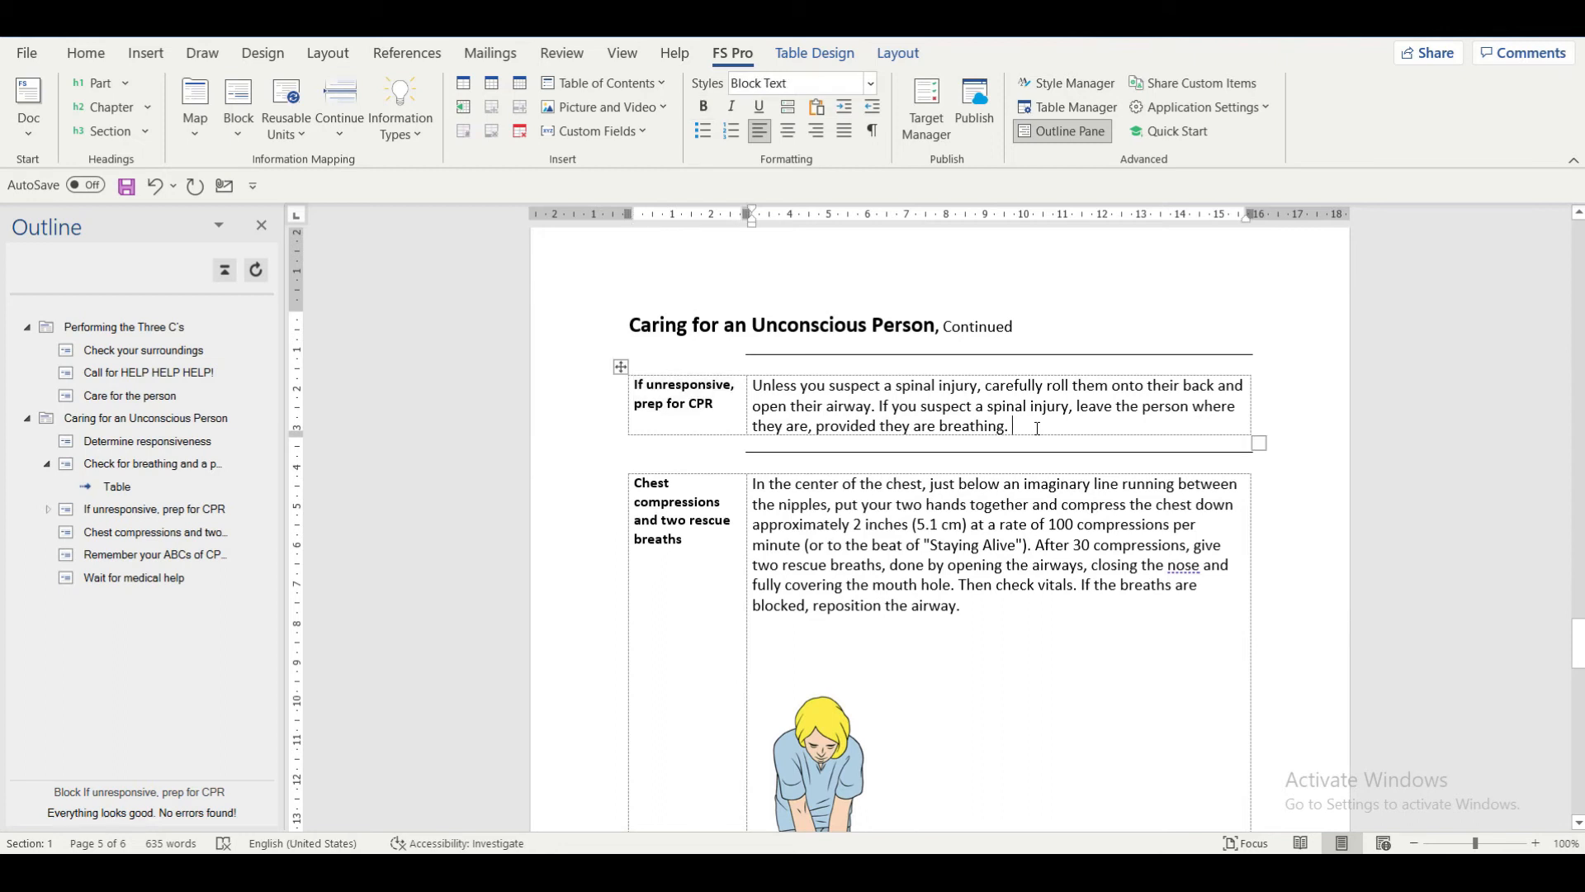
pyautogui.press('Return')
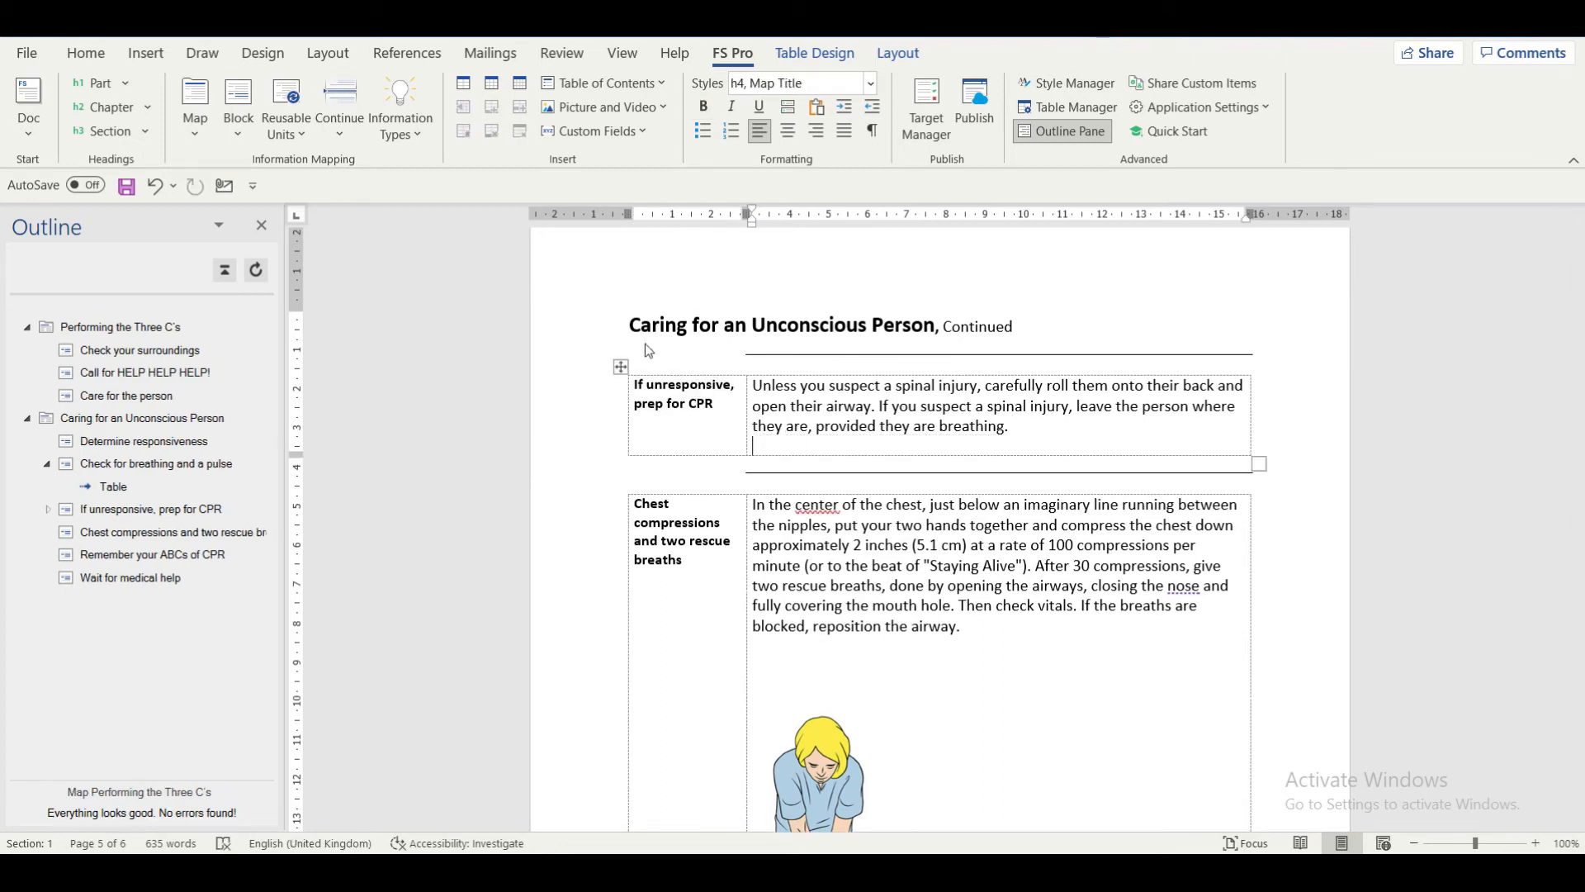
pyautogui.click(409, 132)
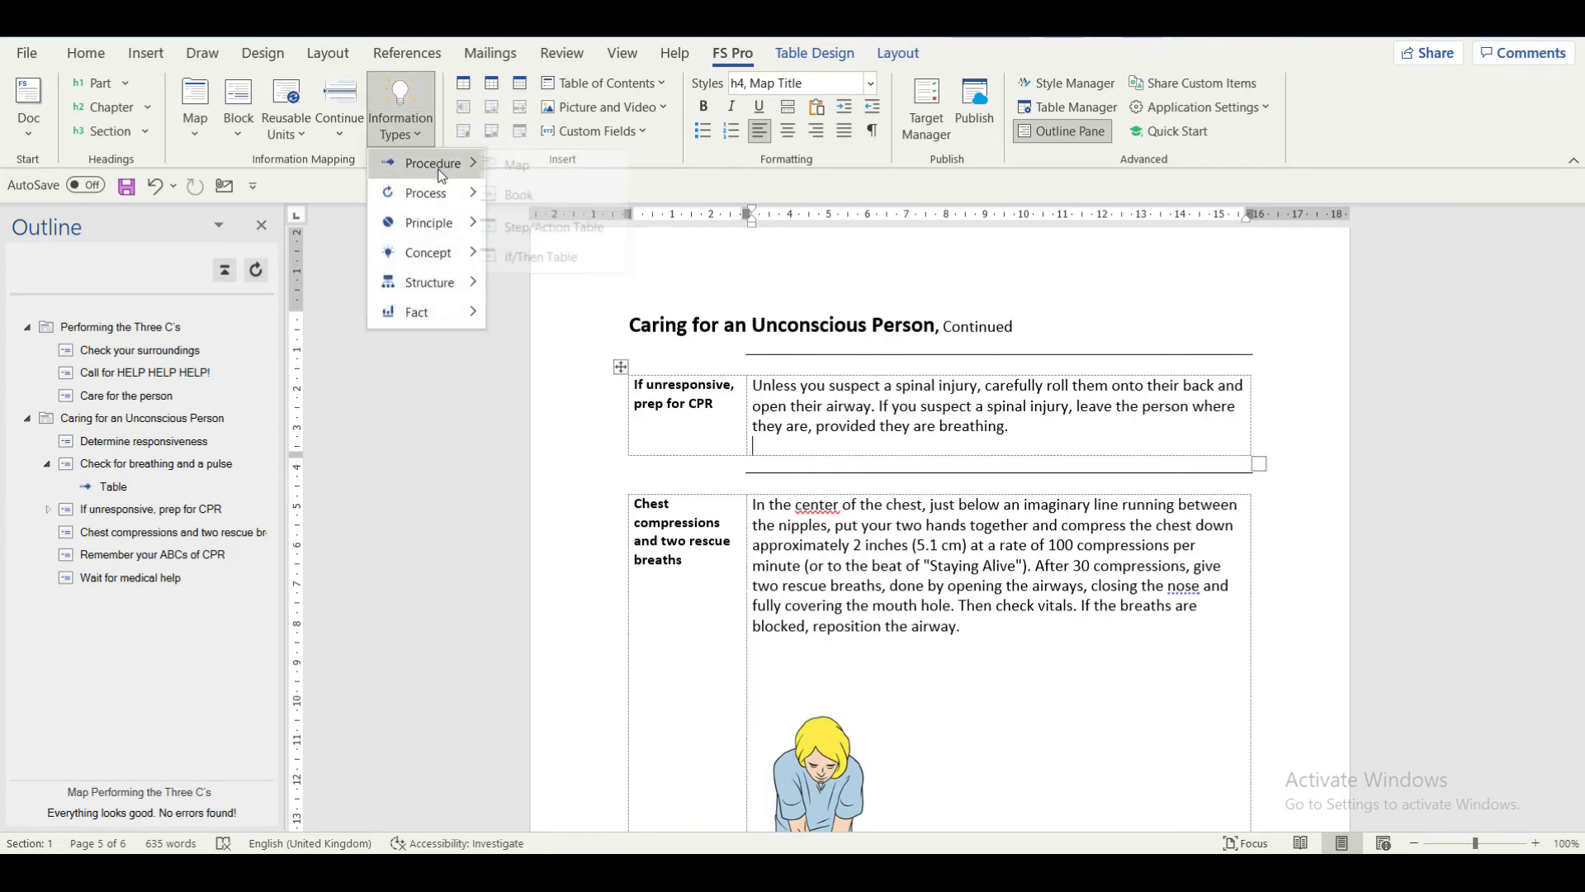
pyautogui.click(563, 230)
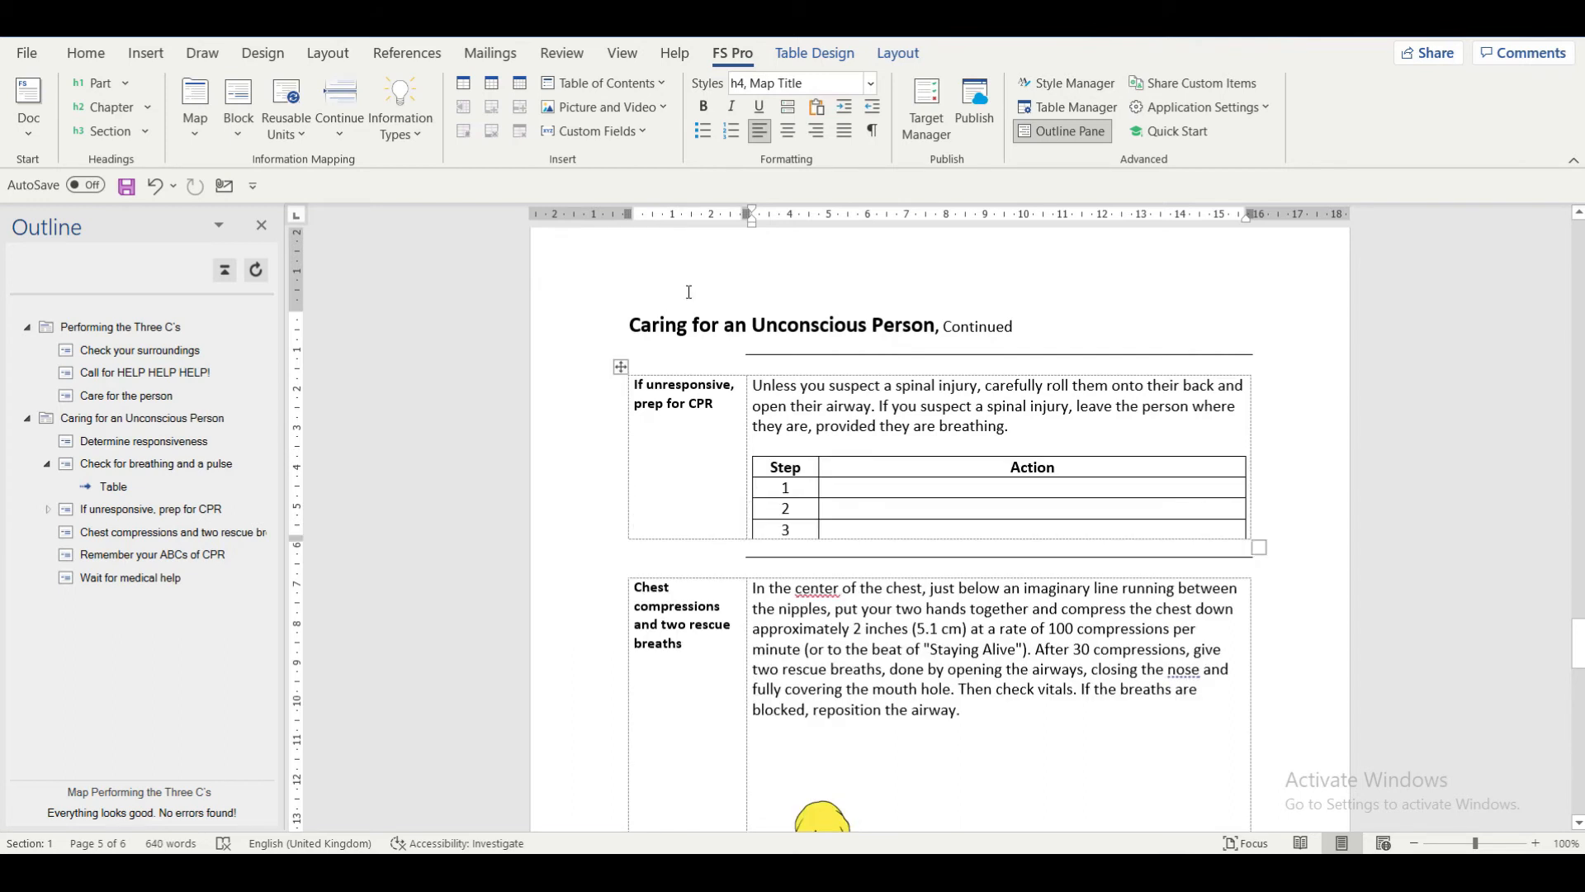
# Step: Fill the three actions: "Keep the head and neck aligned.", "Carefully roll them onto their back while holding their head.", "Open the airway by lifting the chin."
pyautogui.click(840, 487)
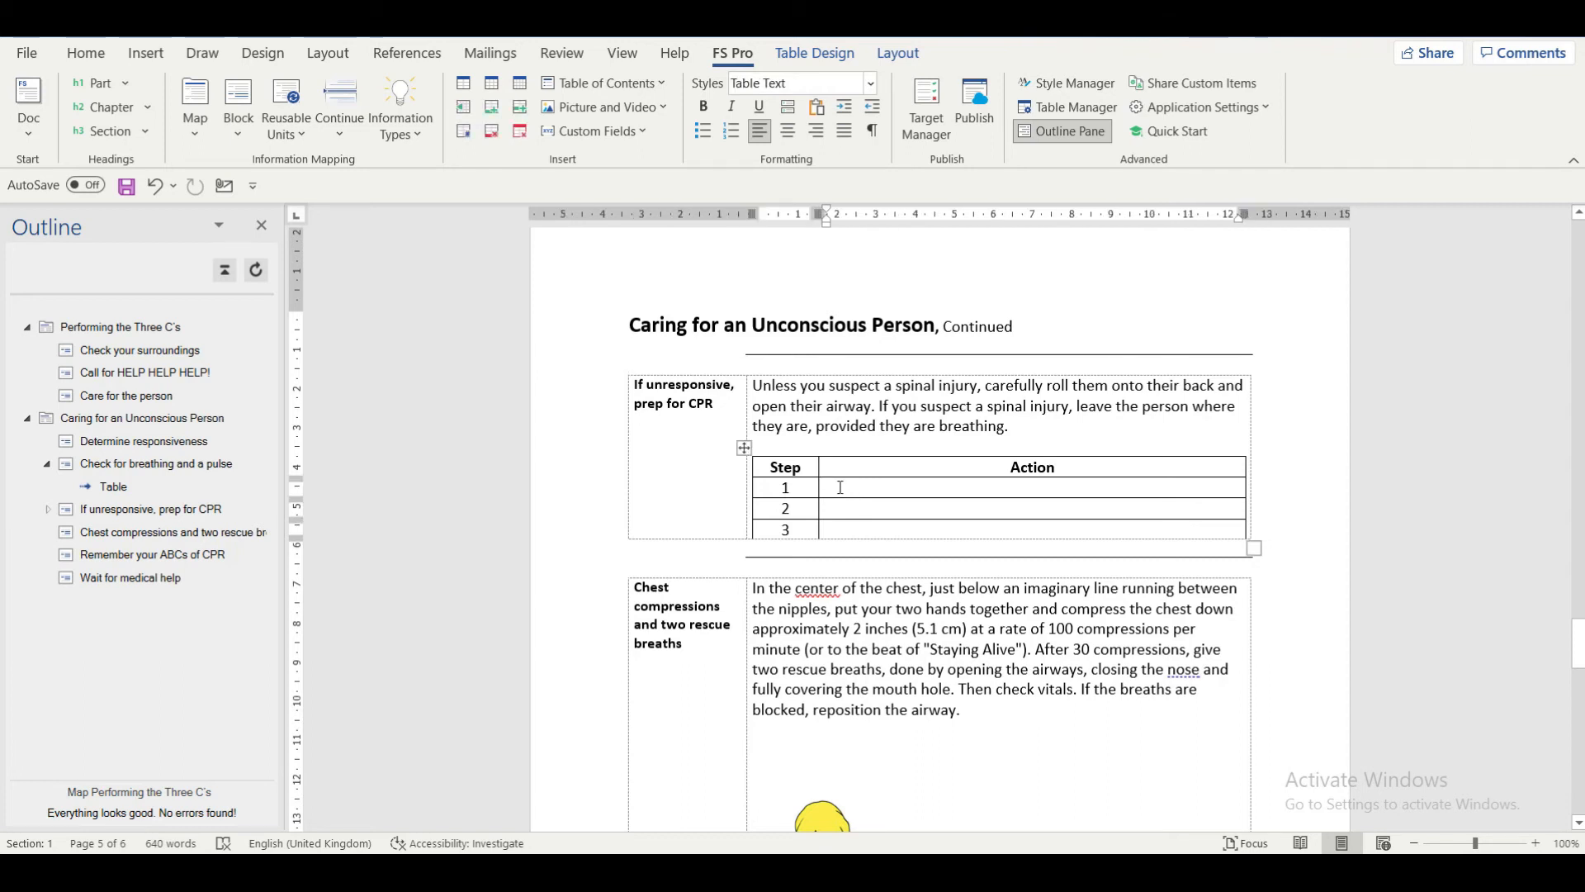
pyautogui.write('Keep the head and neck aligned.')
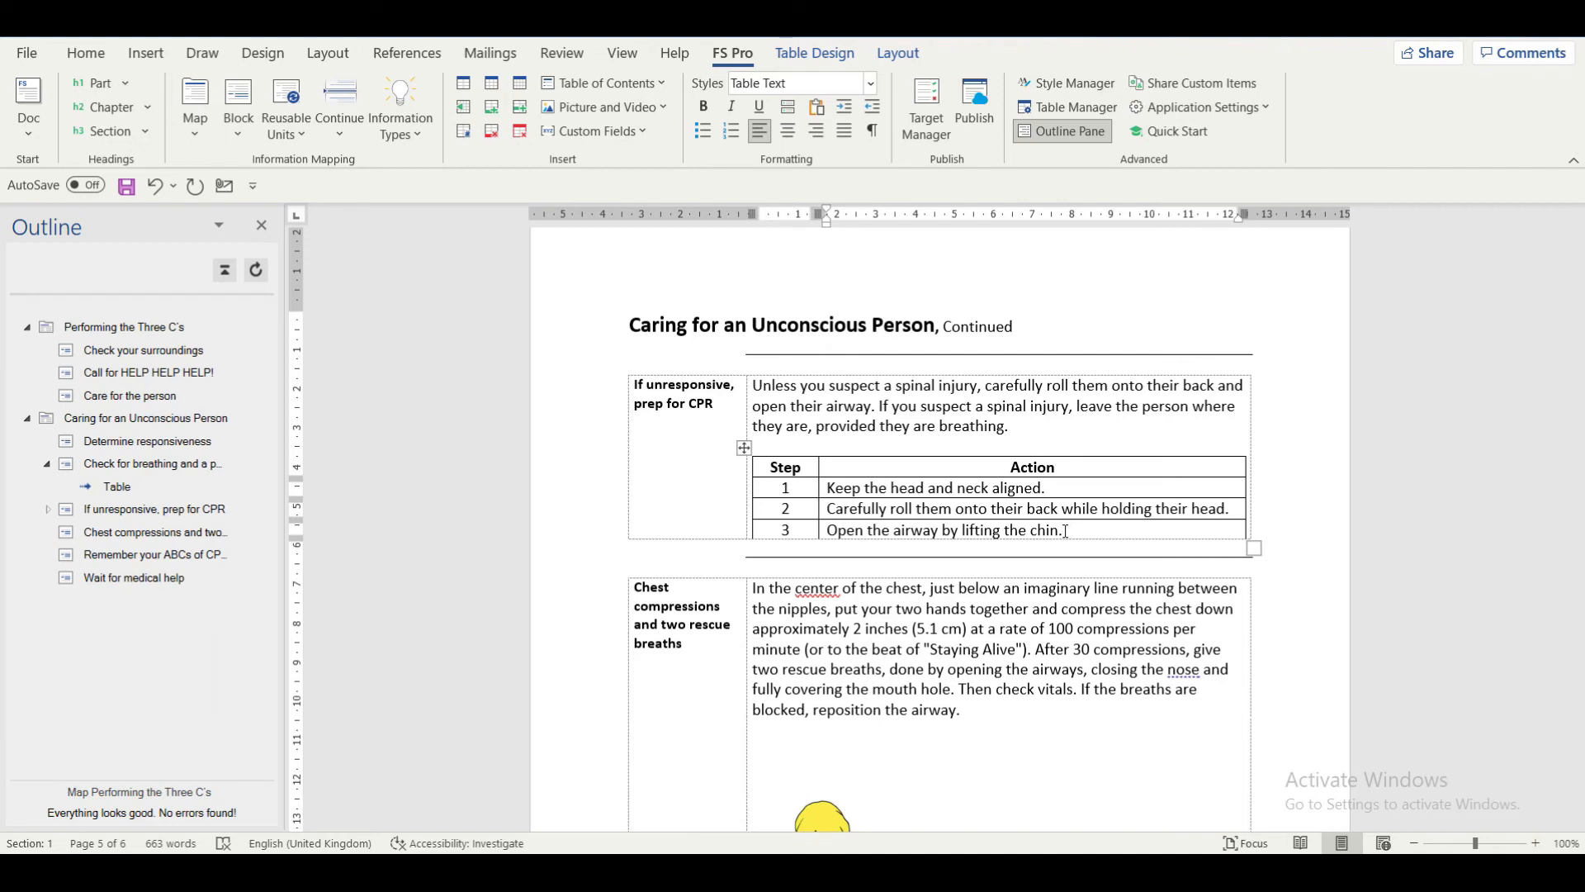
pyautogui.click(46, 510)
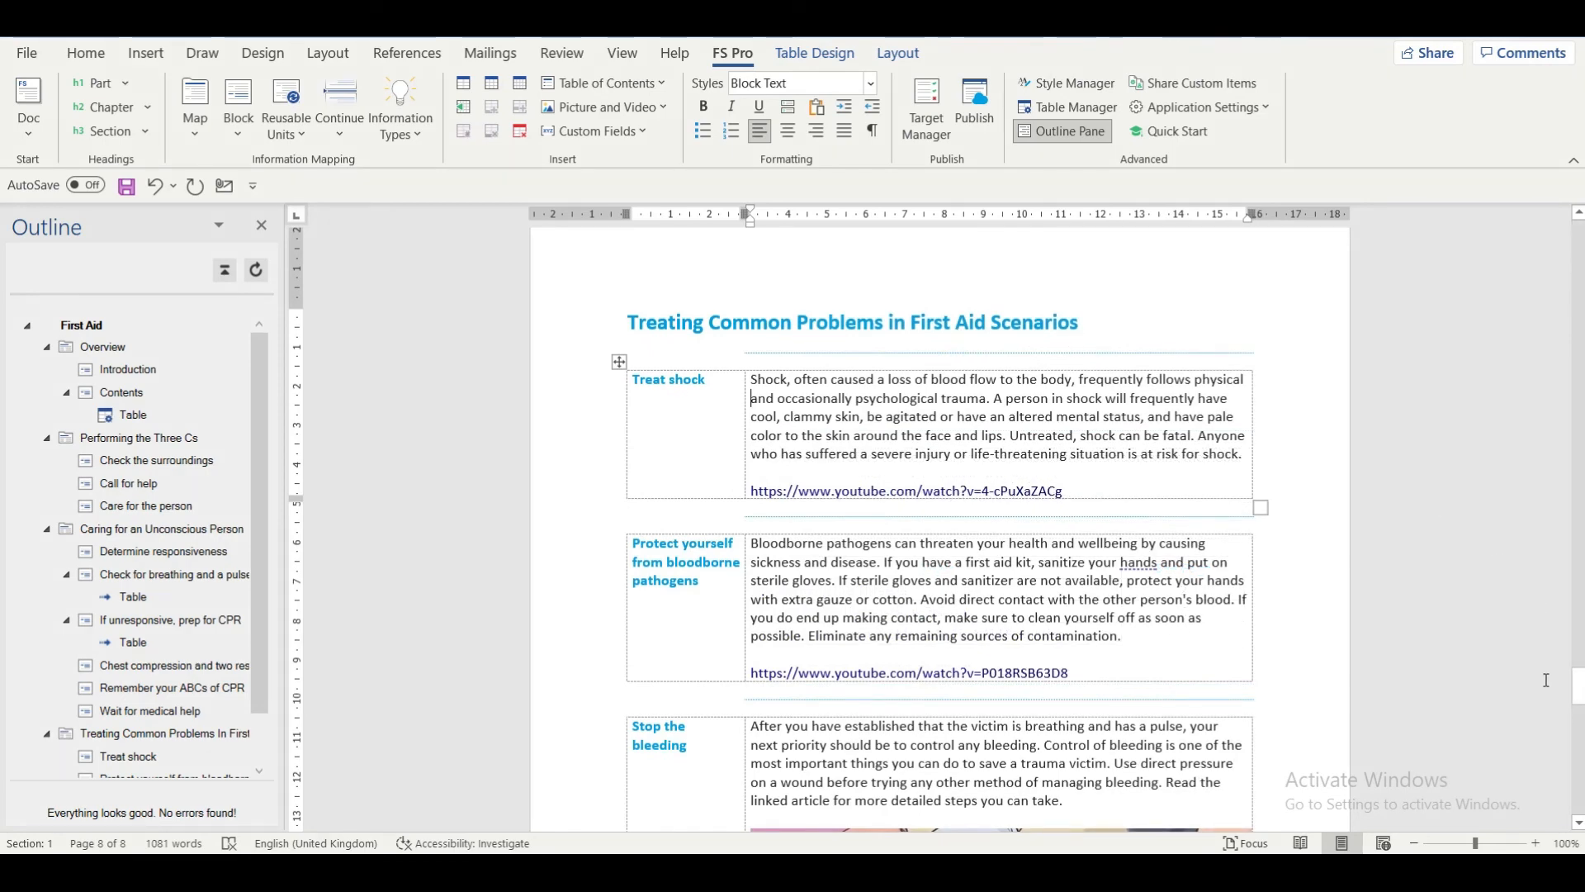
# Step: Publish the First Aid document to the cloud under the name First_Aid_Treatment1, using the Standard Publishing Layout
pyautogui.moveTo(1577, 686); pyautogui.dragTo(1578, 239)
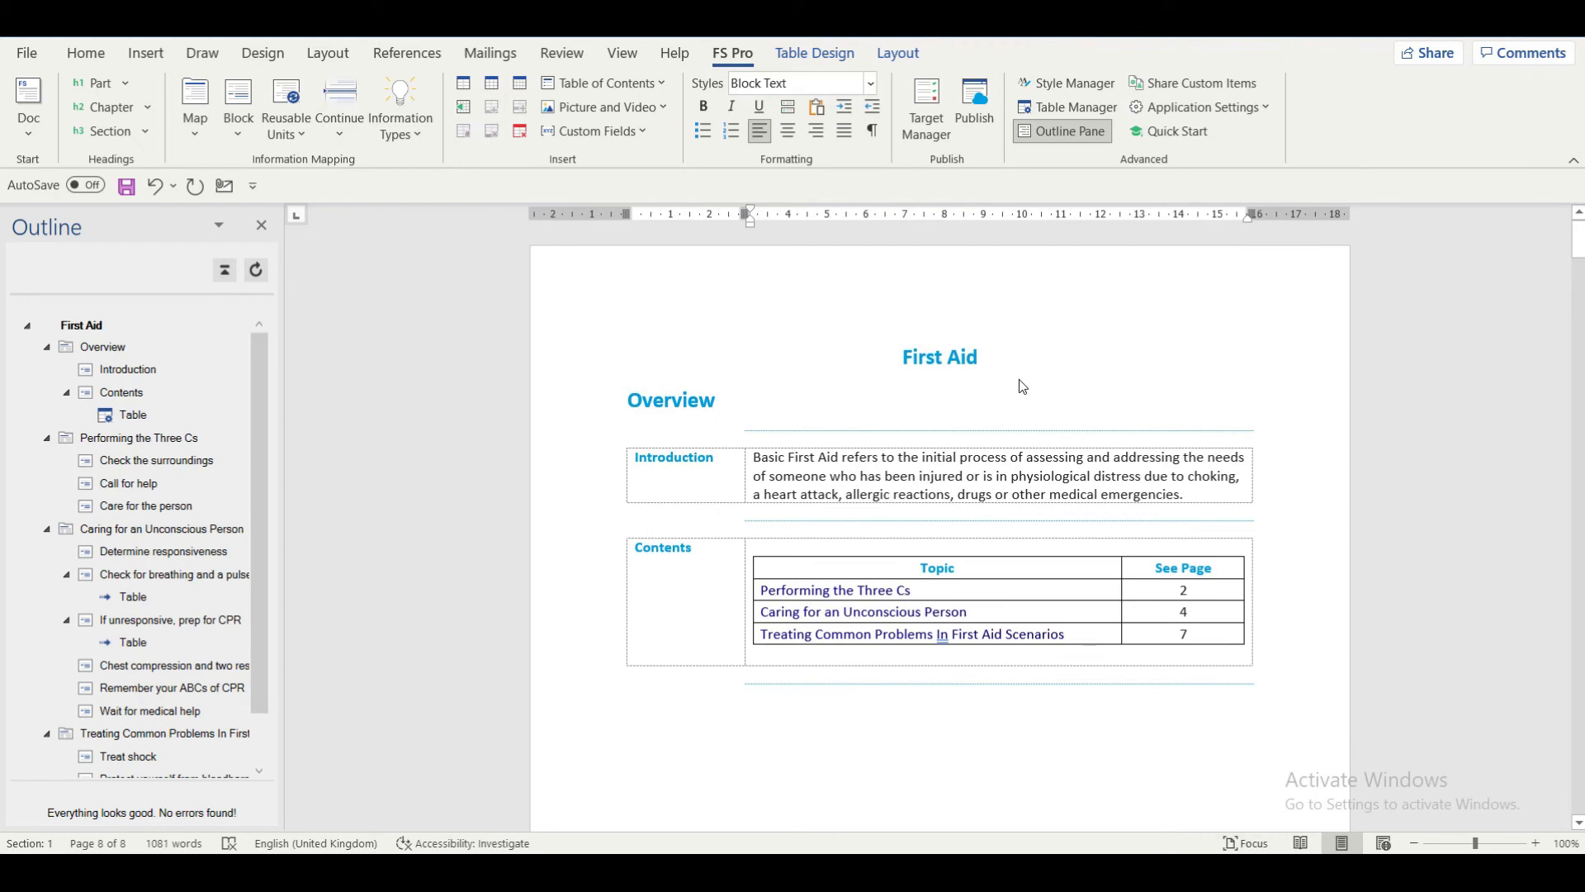
pyautogui.click(978, 118)
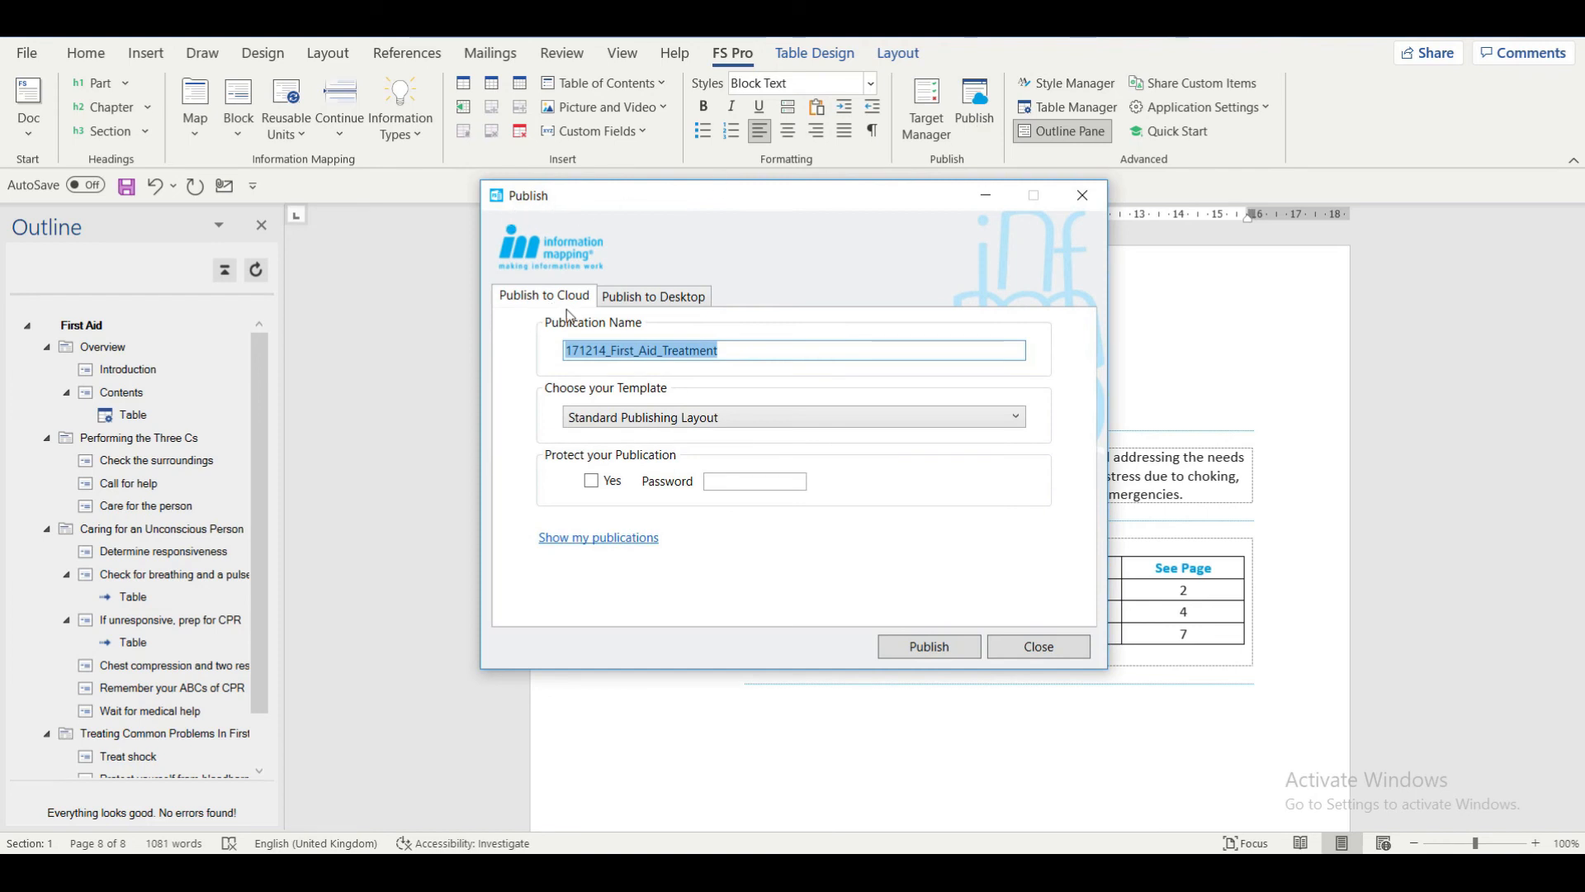
pyautogui.click(754, 353)
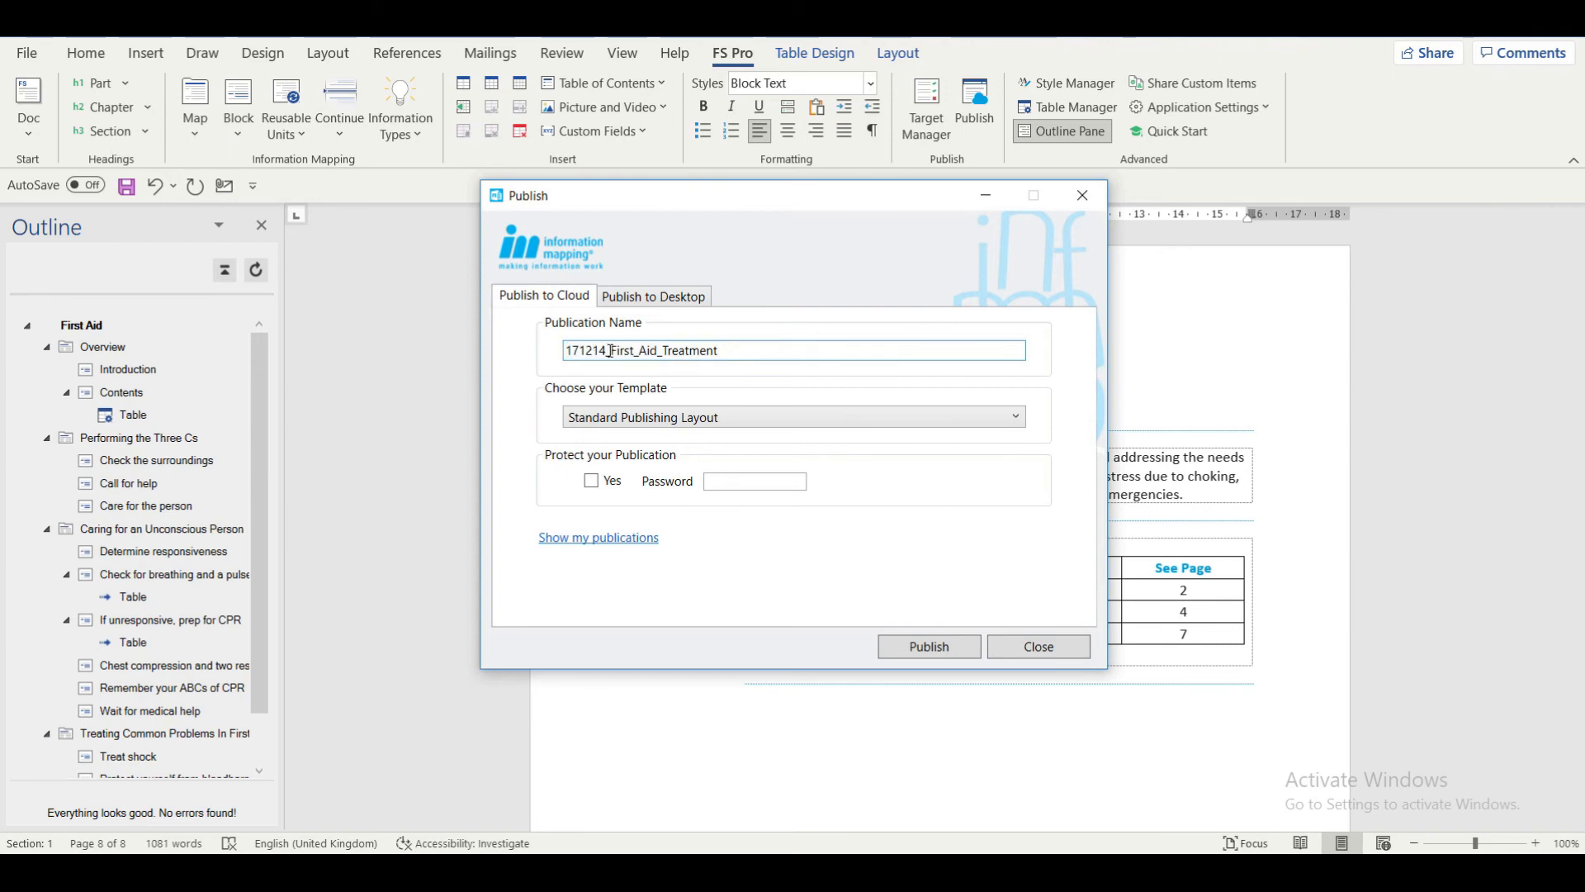
pyautogui.moveTo(610, 351); pyautogui.dragTo(565, 352)
pyautogui.press('BackSpace')
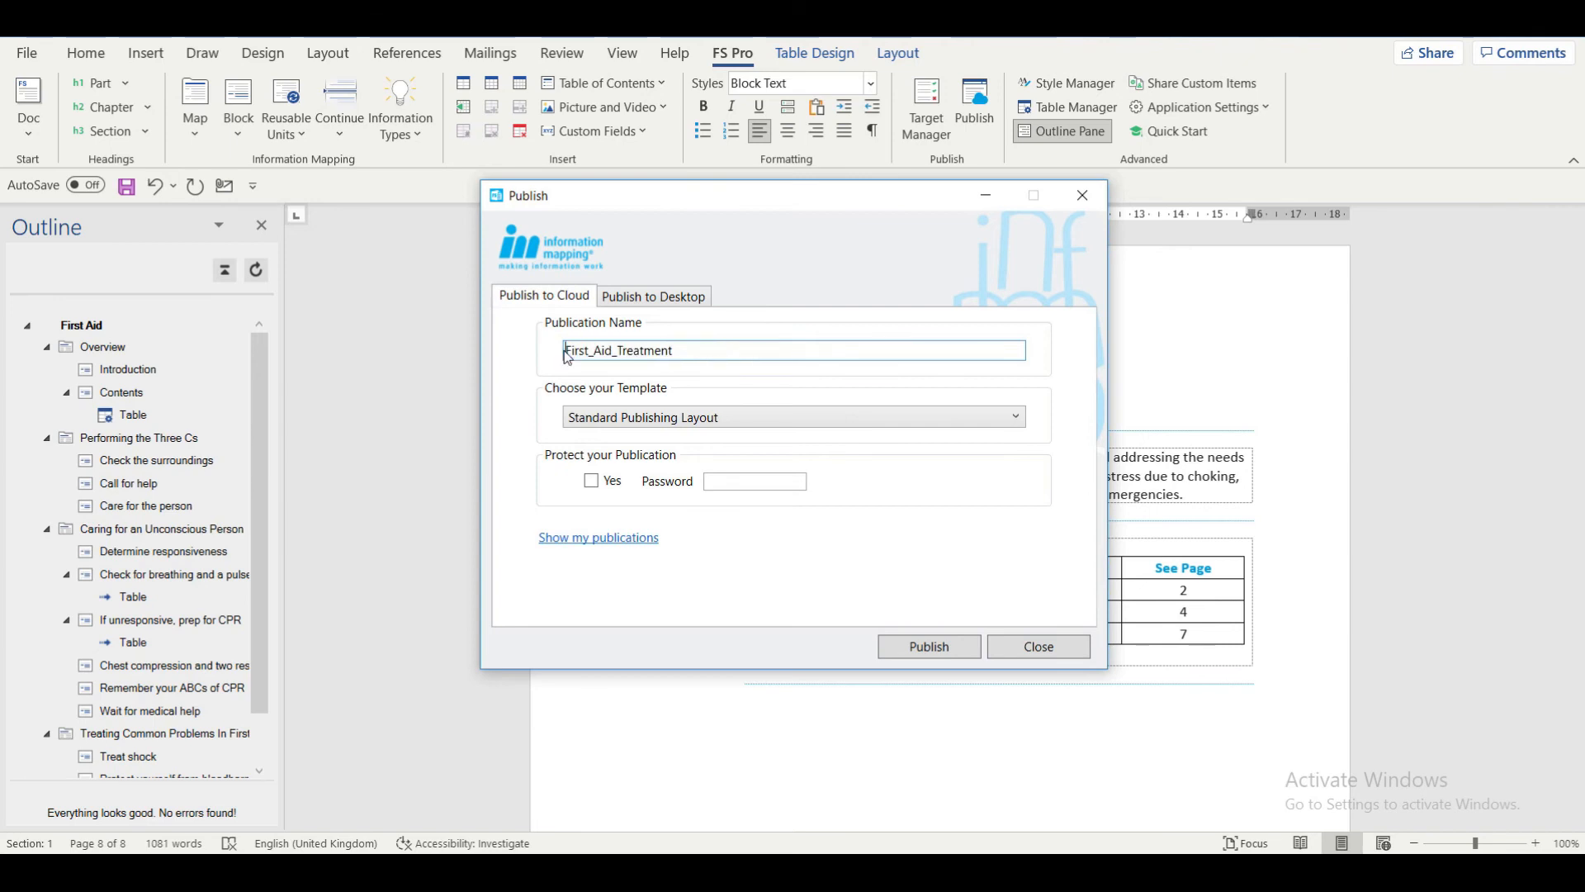
pyautogui.click(683, 352)
pyautogui.click(927, 645)
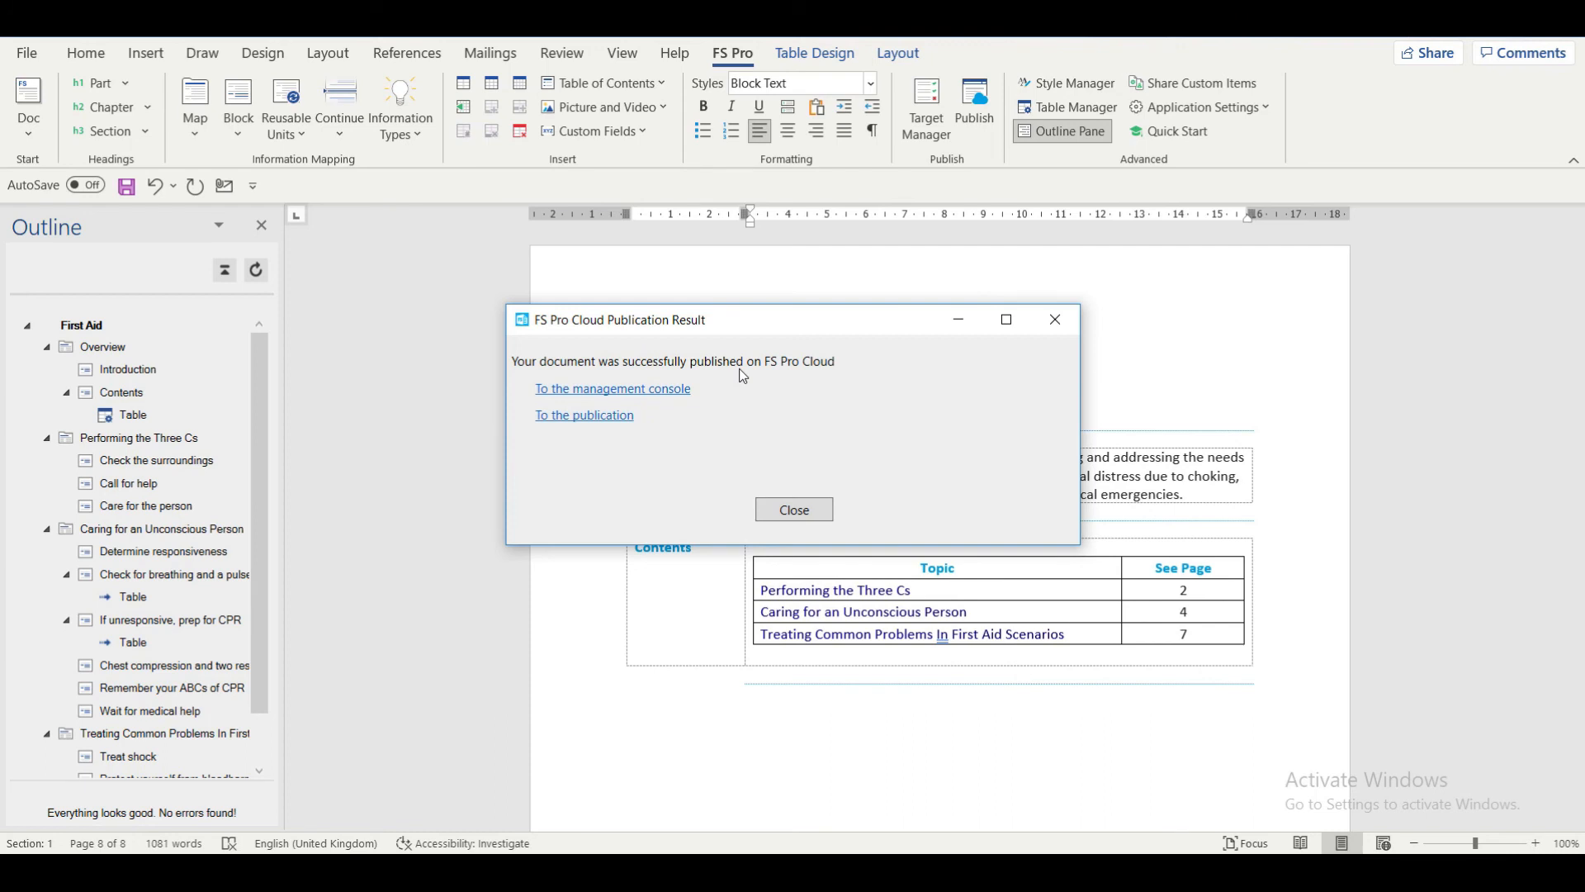
# Step: Open the publication in the browser, view "Check for breathing and a pulse" under "Caring for an Unconscious Person", and page forward and back
pyautogui.click(592, 424)
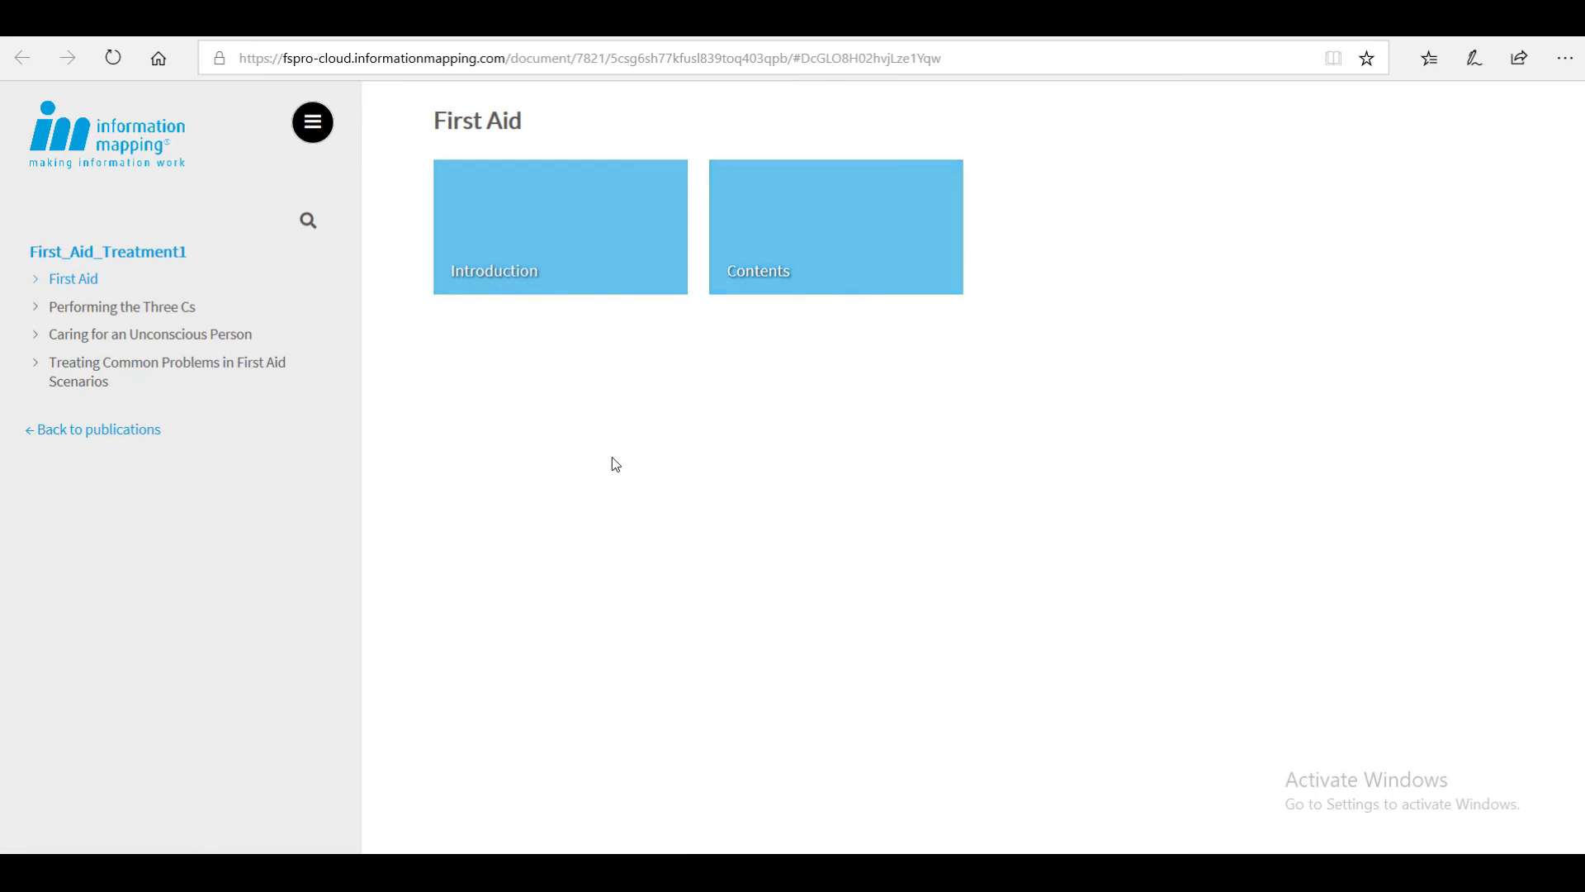
pyautogui.click(184, 338)
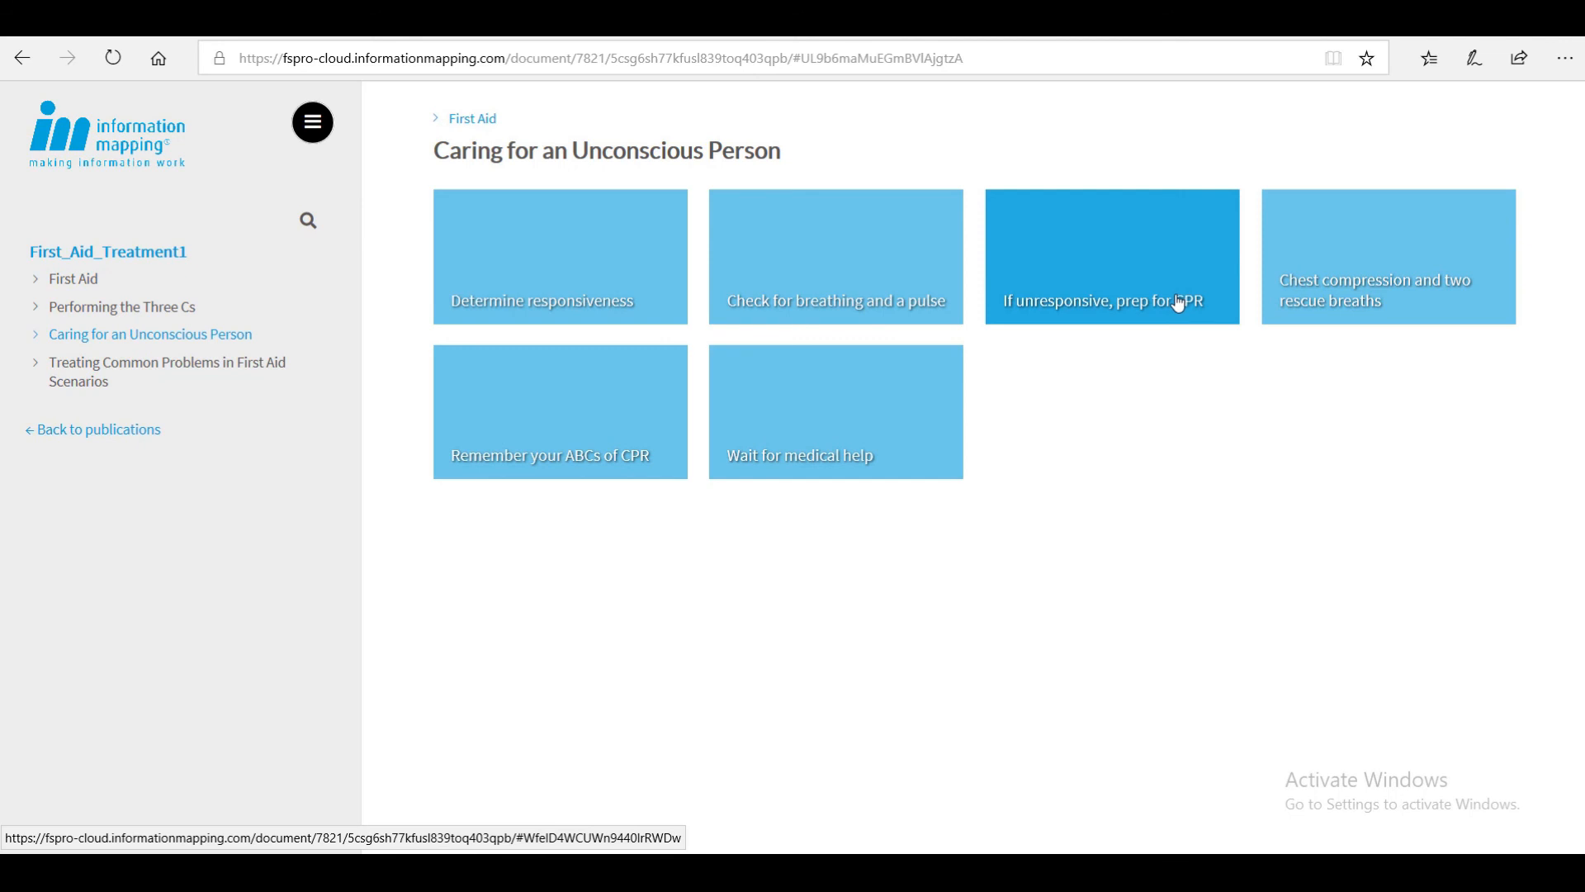
pyautogui.click(814, 308)
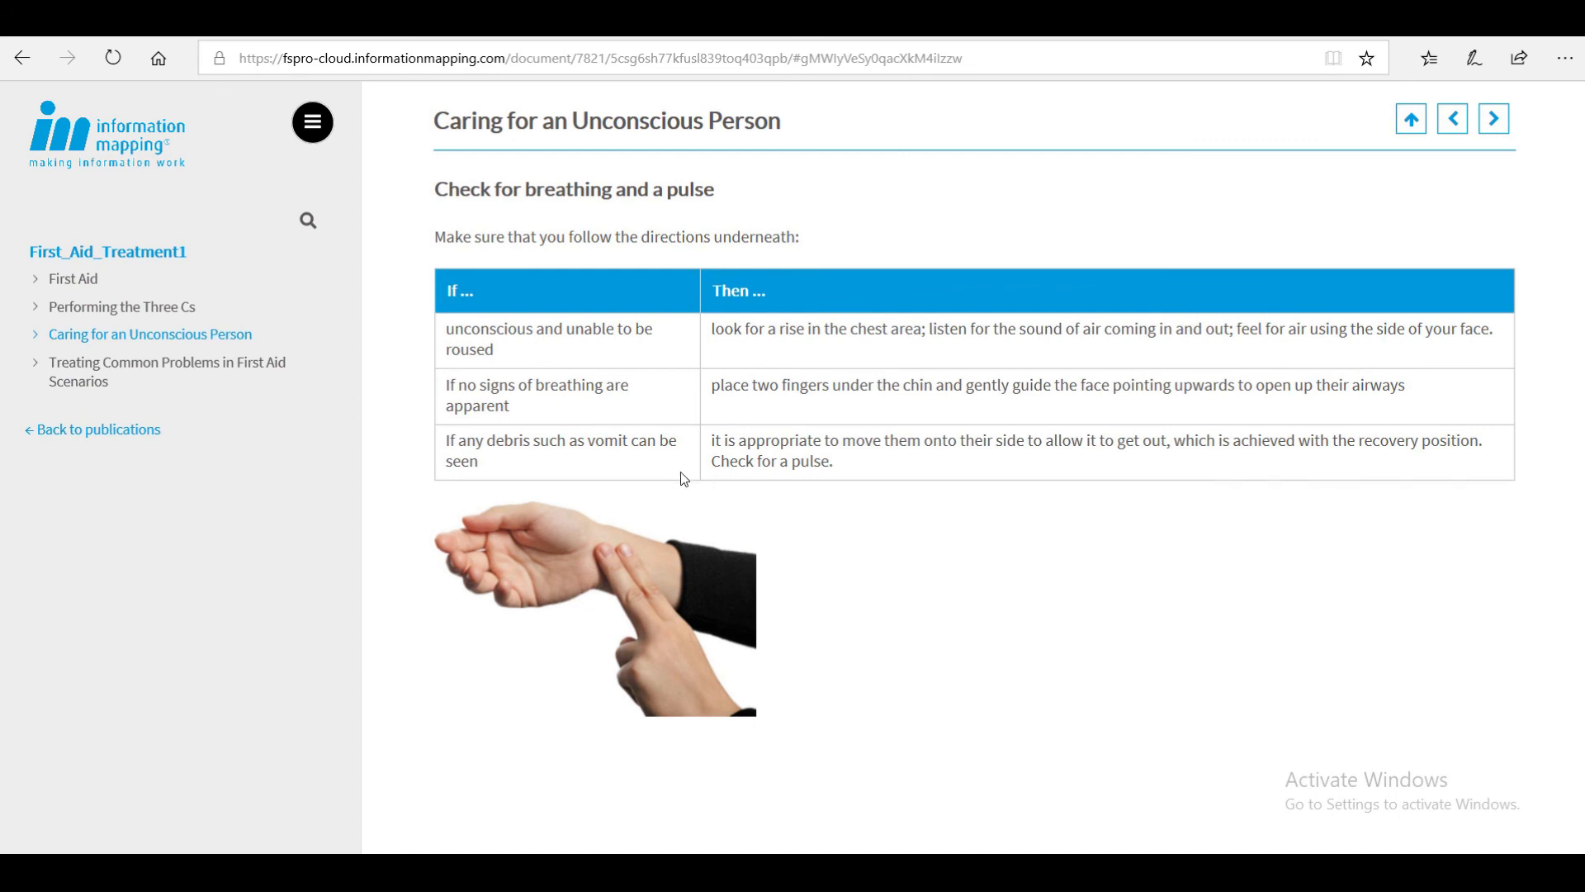
pyautogui.click(1495, 124)
pyautogui.click(1458, 125)
# Step: View the "Treat shock" block under "Treating Common Problems in First Aid Scenarios" and play its embedded video
pyautogui.click(242, 371)
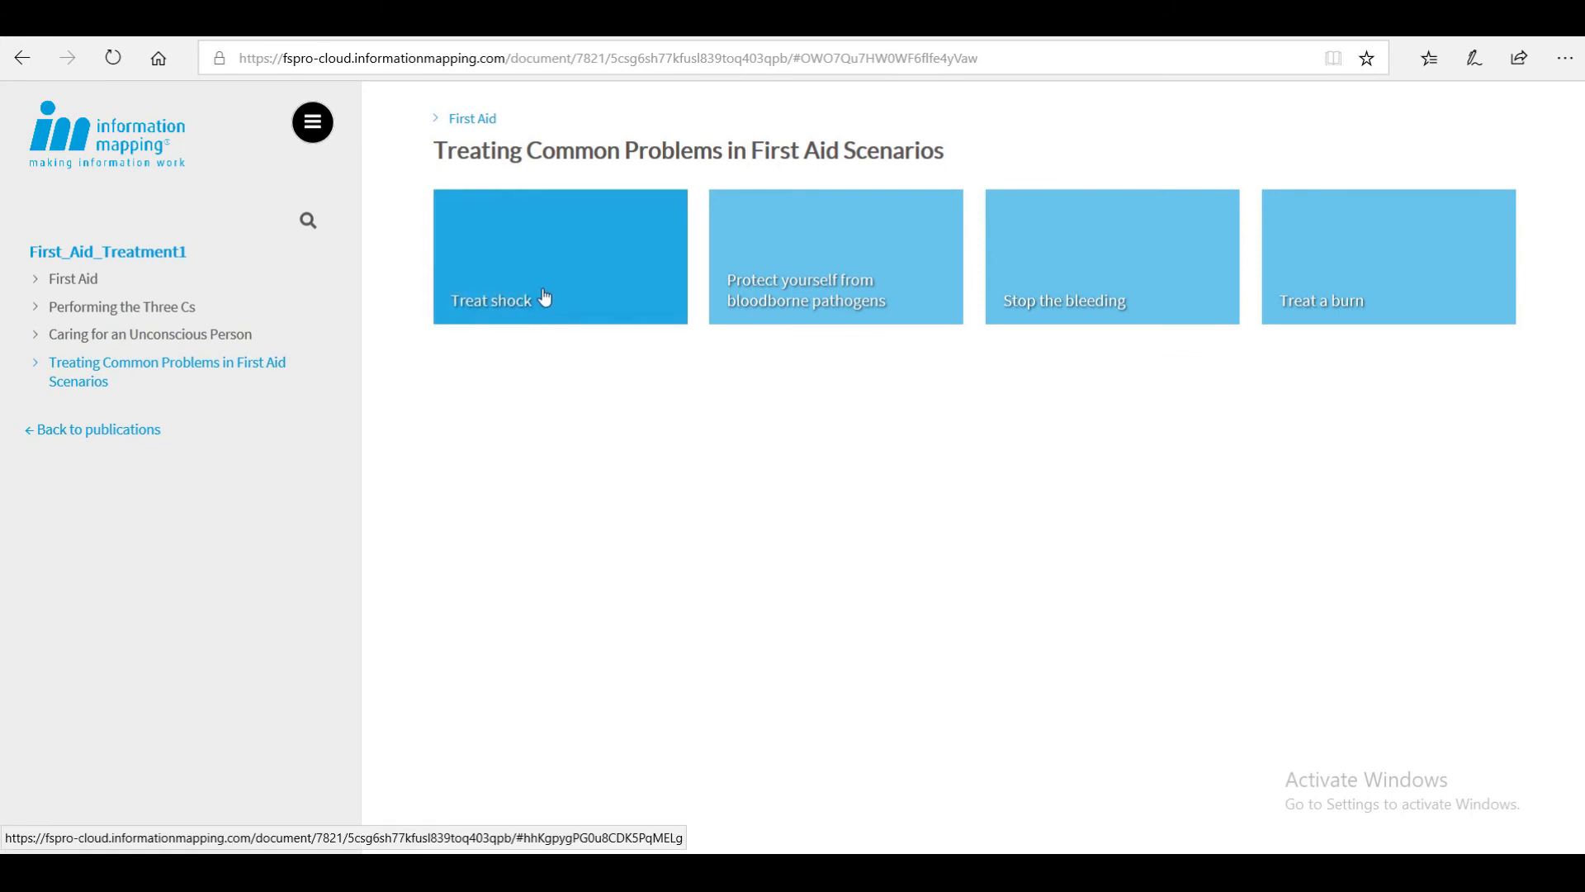
pyautogui.click(545, 297)
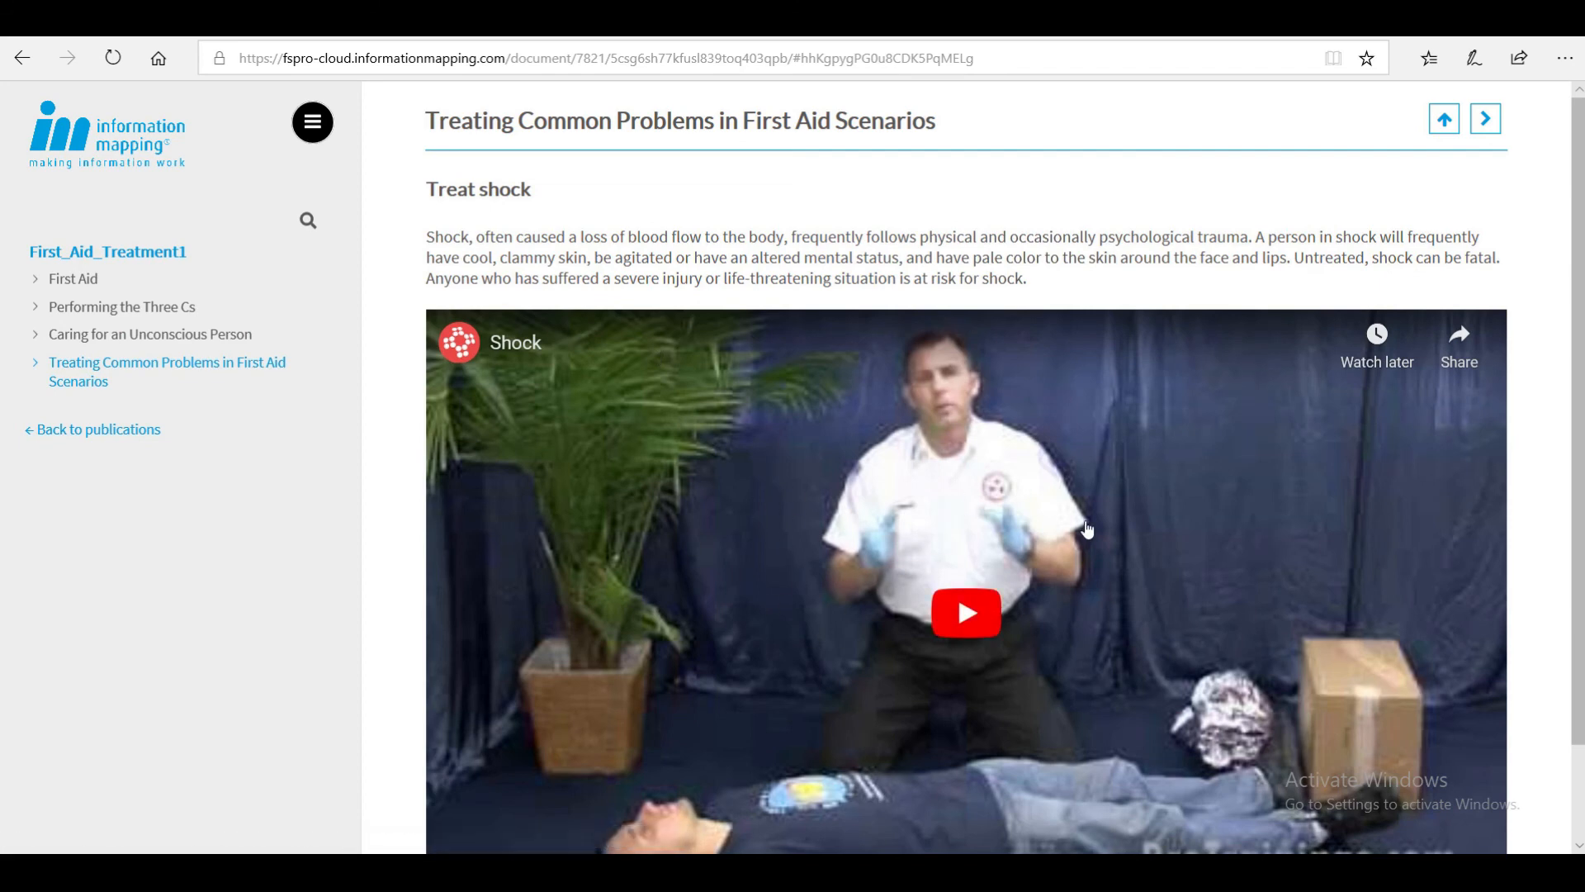
pyautogui.click(965, 614)
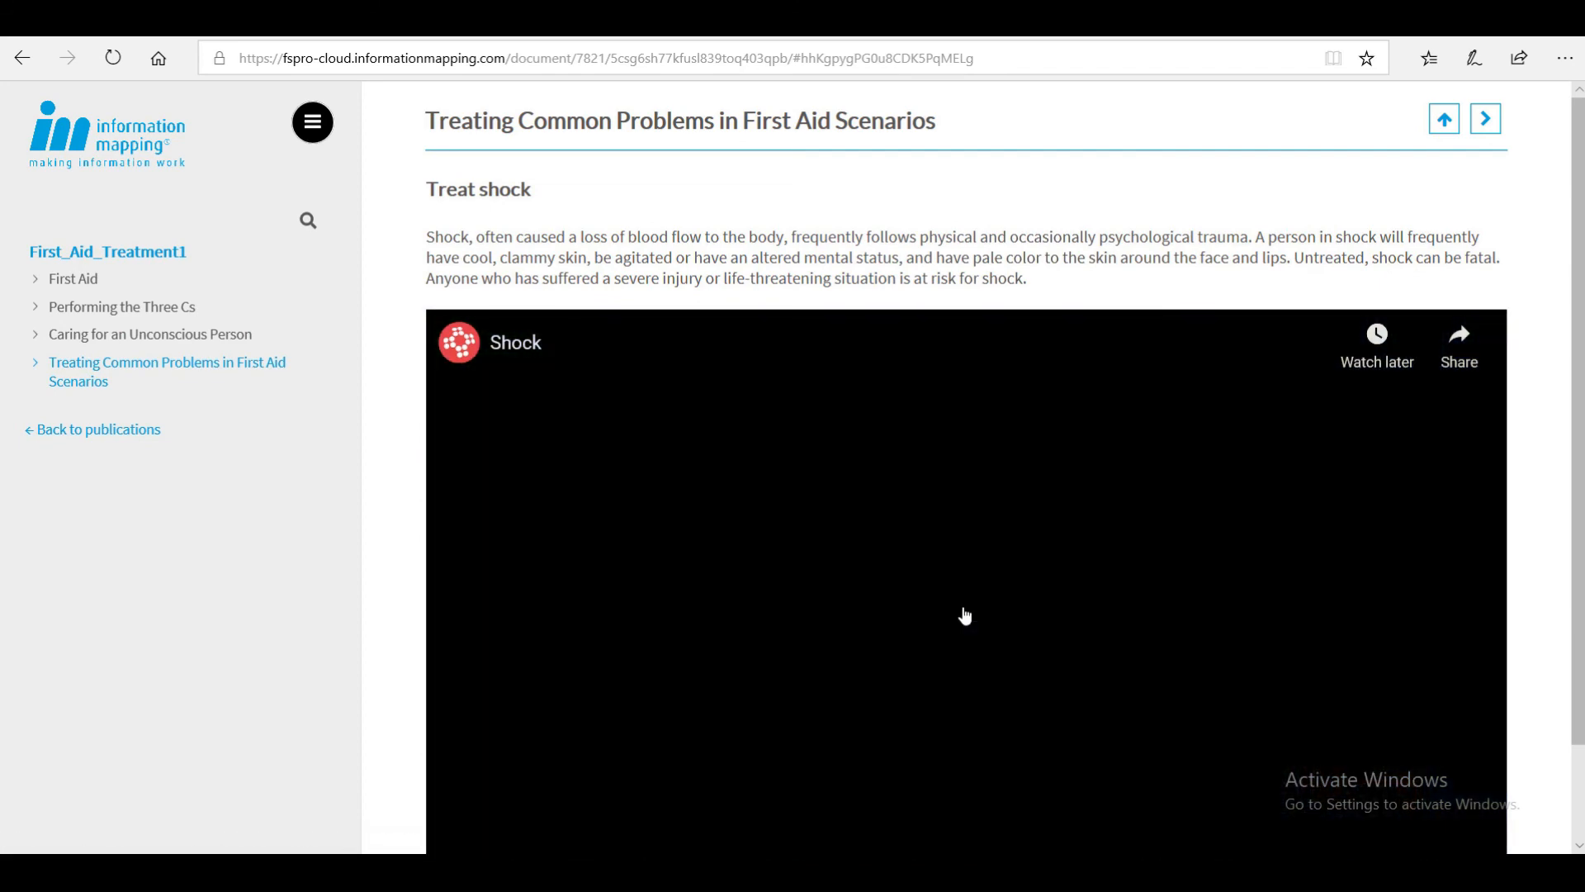